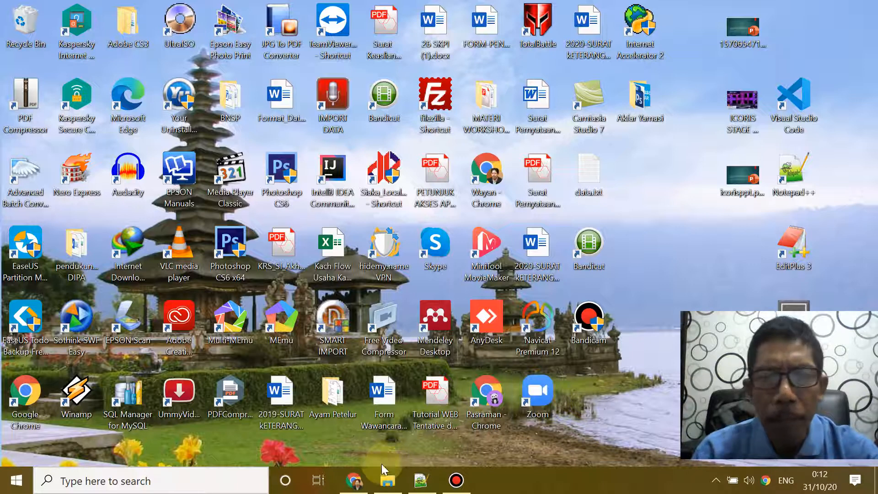
Step: Bring the already-running Google Chrome window to the front from the taskbar
left_click(354, 481)
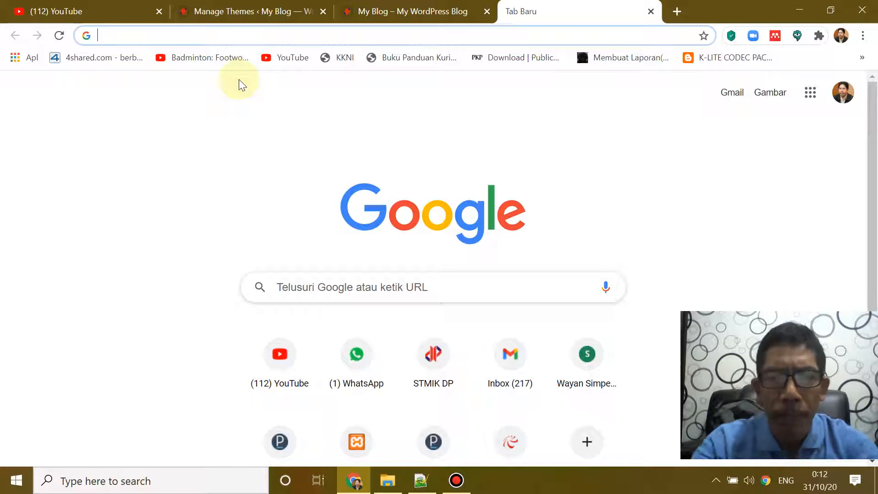
Step: Load arya2020.000webhostapp.com/wp-admin/ in the new Chrome tab
type("arya2020.000webhostapp.com")
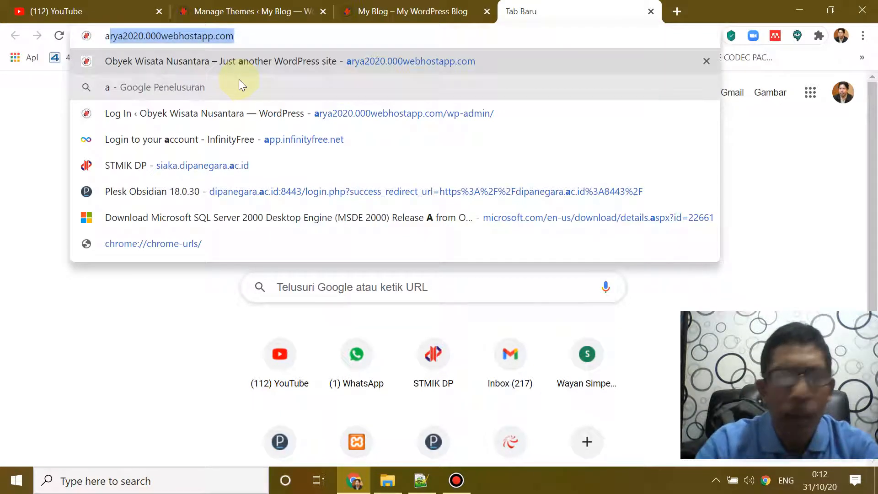
key("Right")
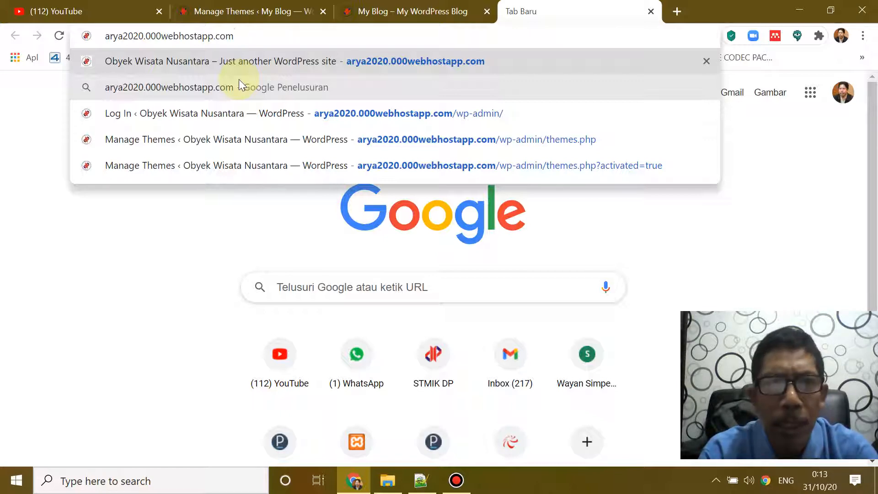
type("/")
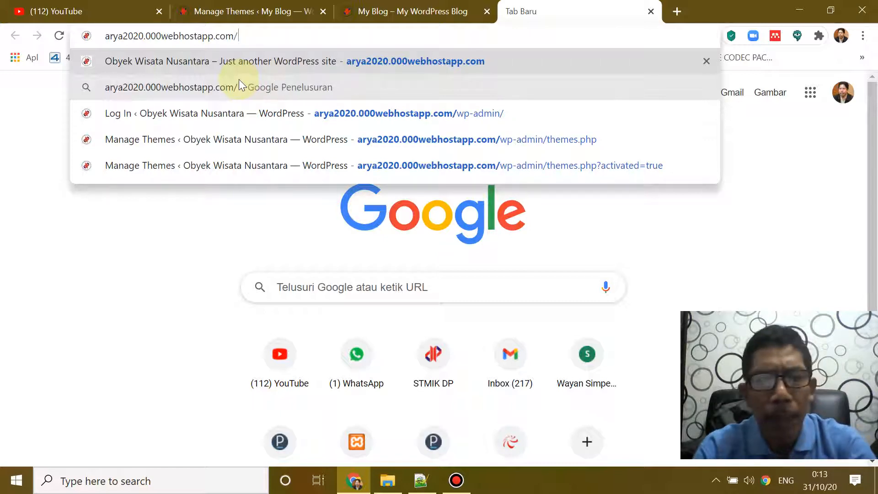
type("w")
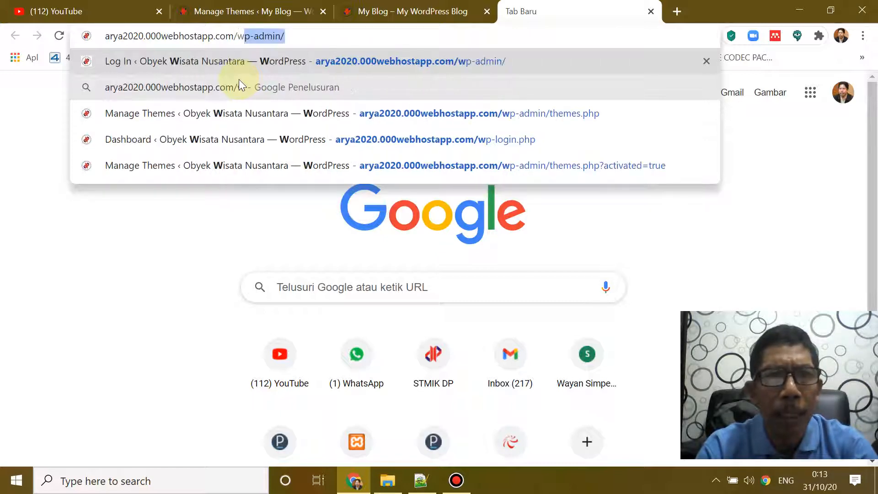
key("Right")
key("Return")
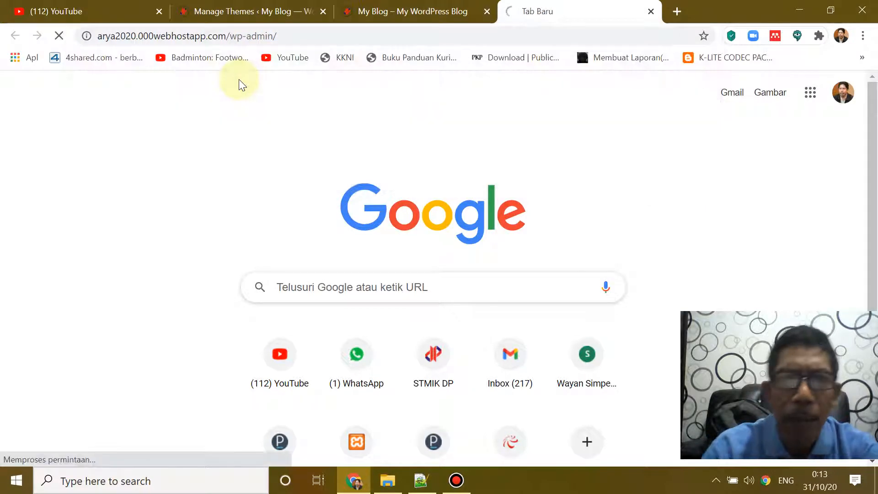
Step: Log in with the saved admin username and the account password to reach the Dashboard
type("admin")
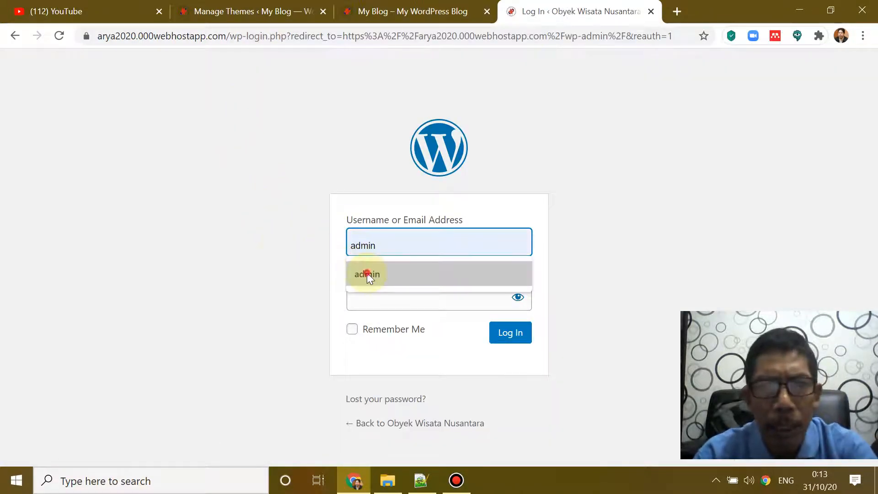
left_click(367, 272)
left_click(394, 305)
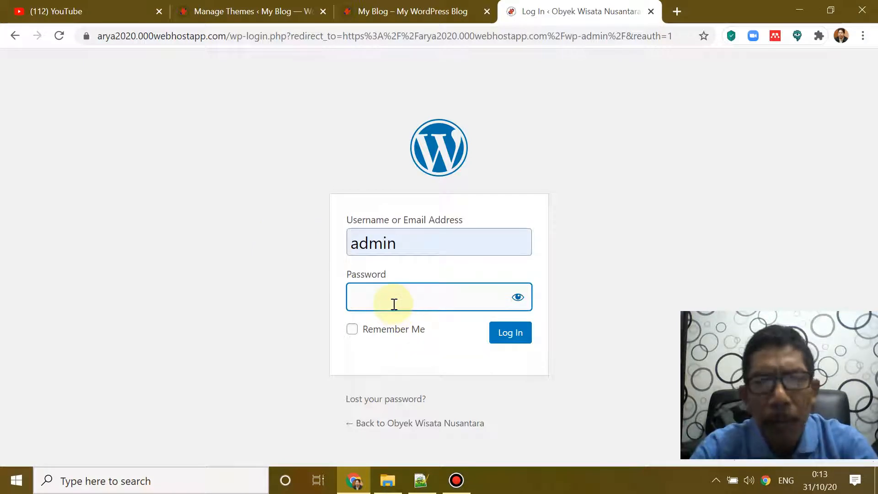
type("•")
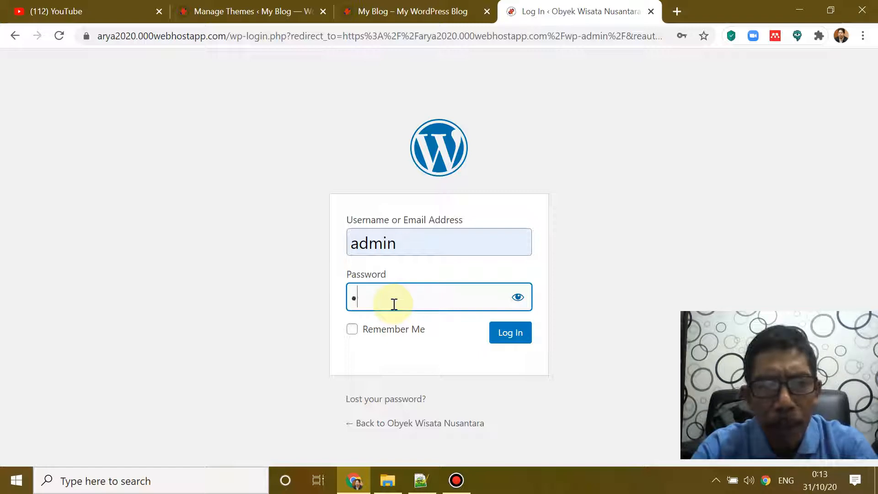
type("•••")
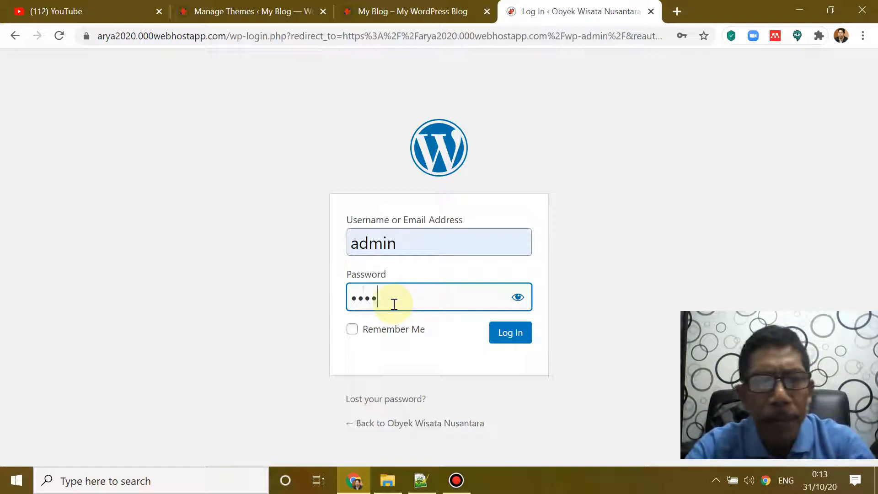
type("•••••")
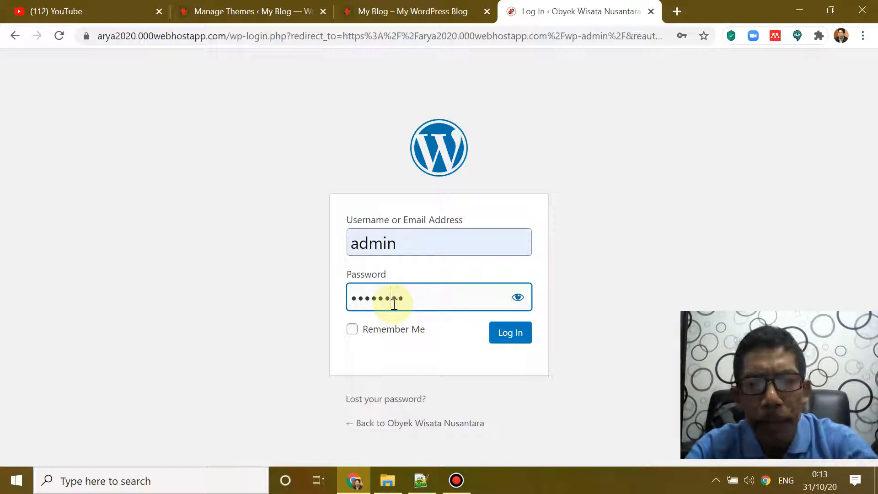
type("•••")
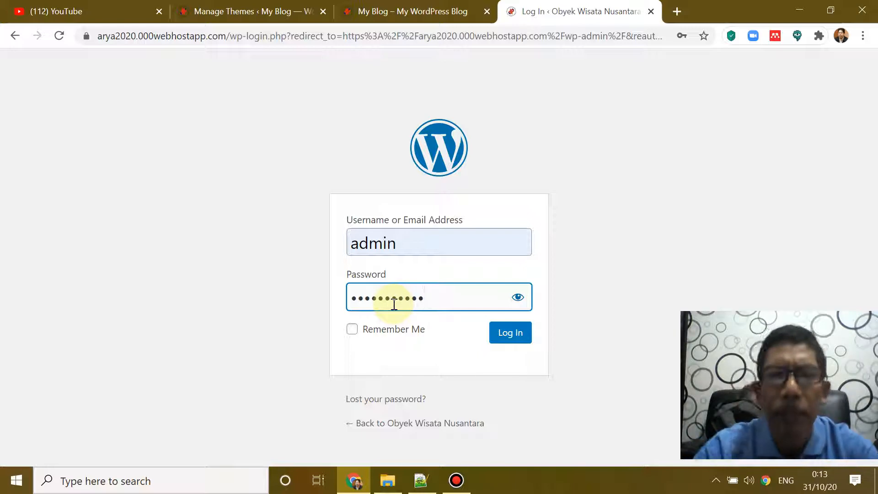
left_click(510, 333)
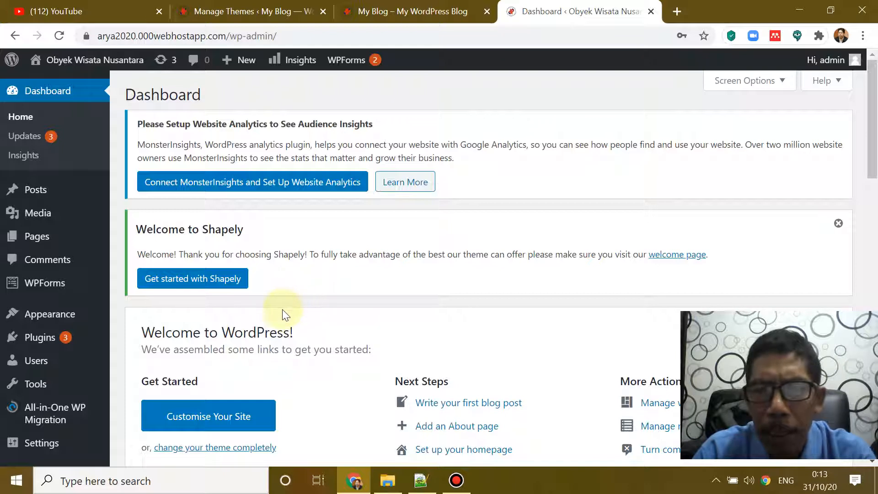
Step: Go to Appearance > Themes and start customising the active Shapely theme
mouse_move(61, 295)
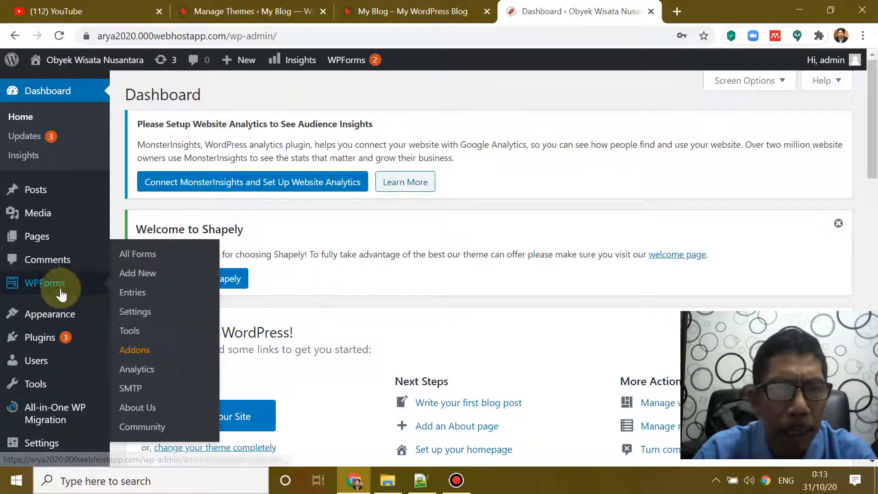
mouse_move(64, 314)
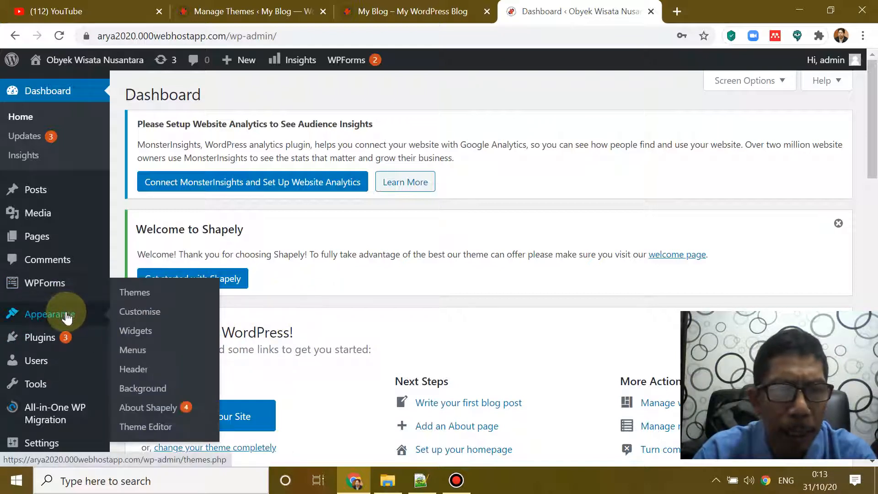
left_click(135, 302)
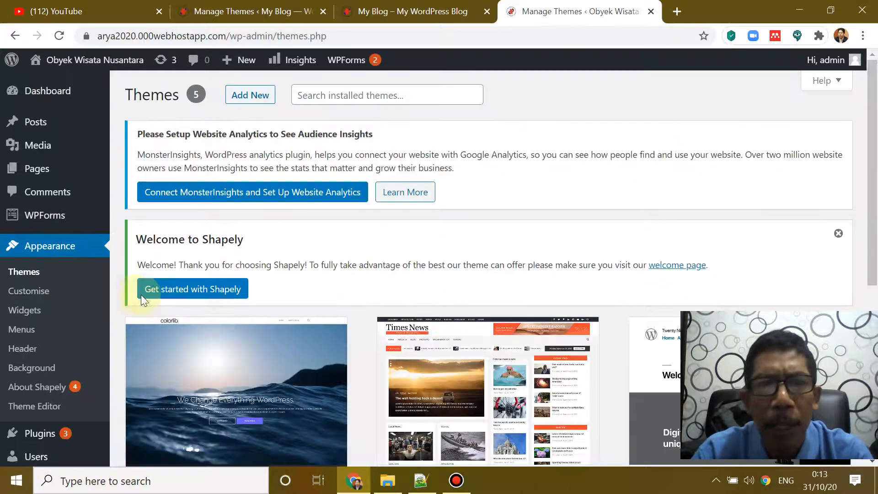
scroll(249, 316, "down", 3)
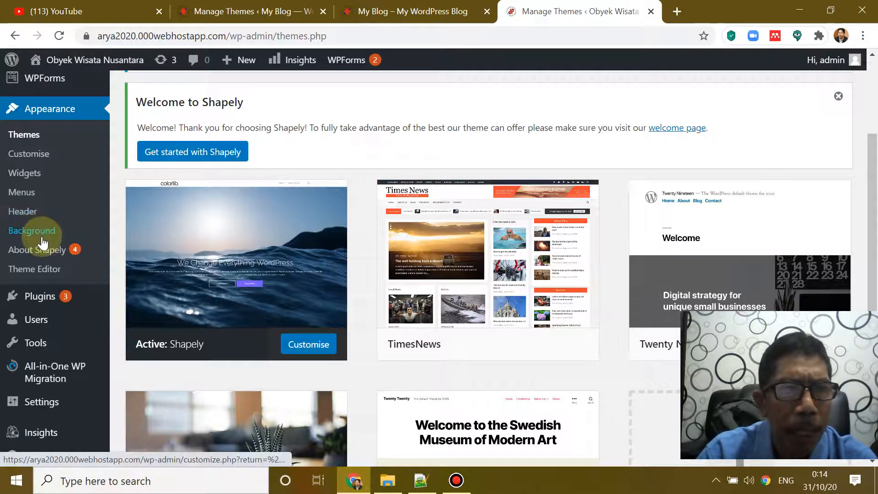
left_click(304, 345)
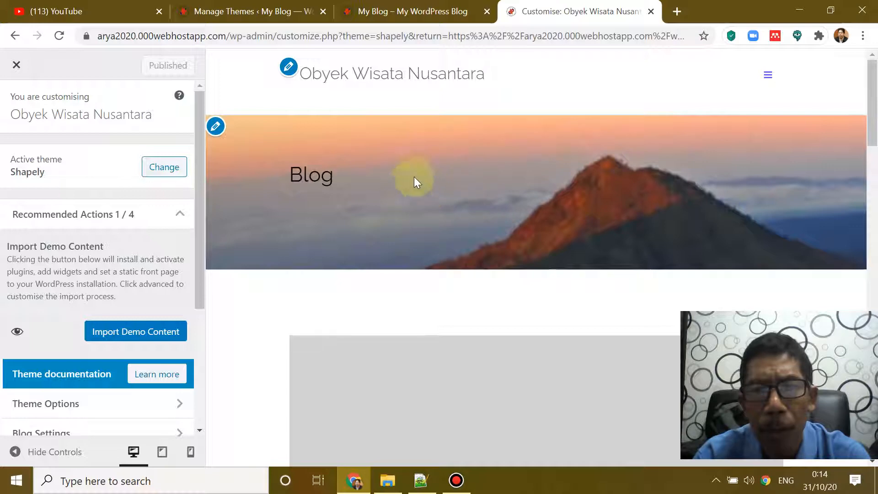
Step: Open the blog banner's header image settings and bring up the Add new image chooser
left_click(216, 127)
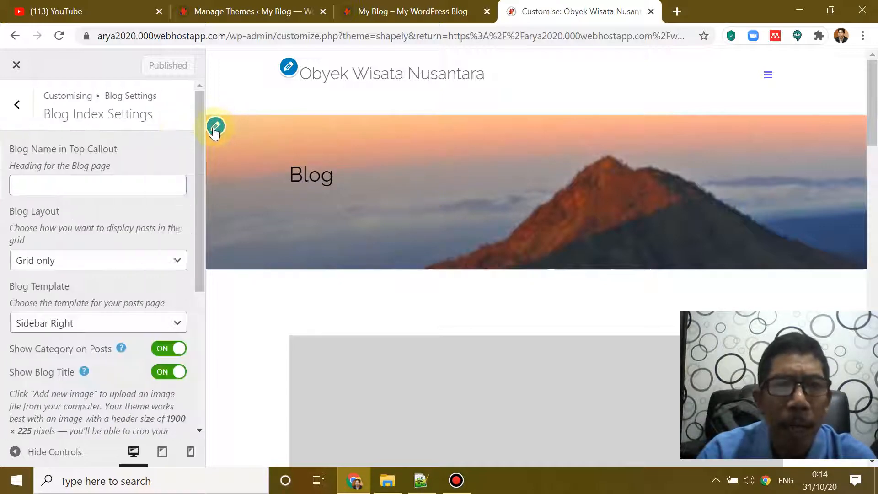
left_click_drag(198, 170, 212, 318)
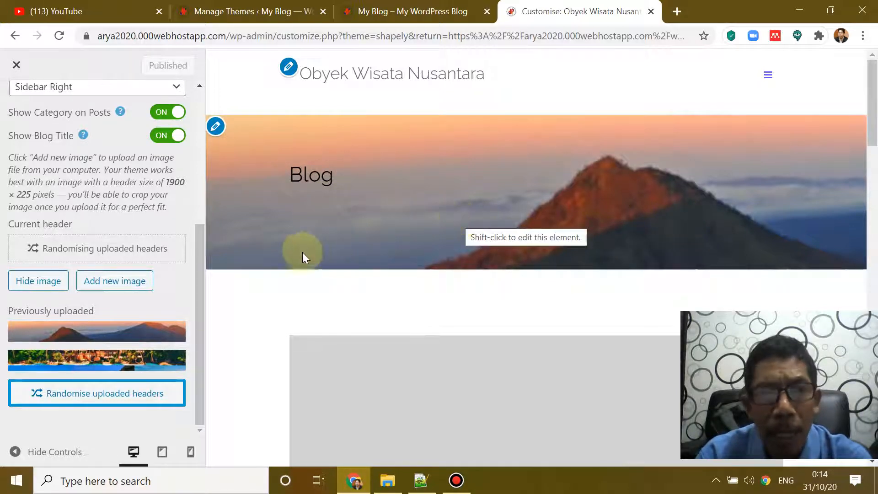
mouse_move(127, 365)
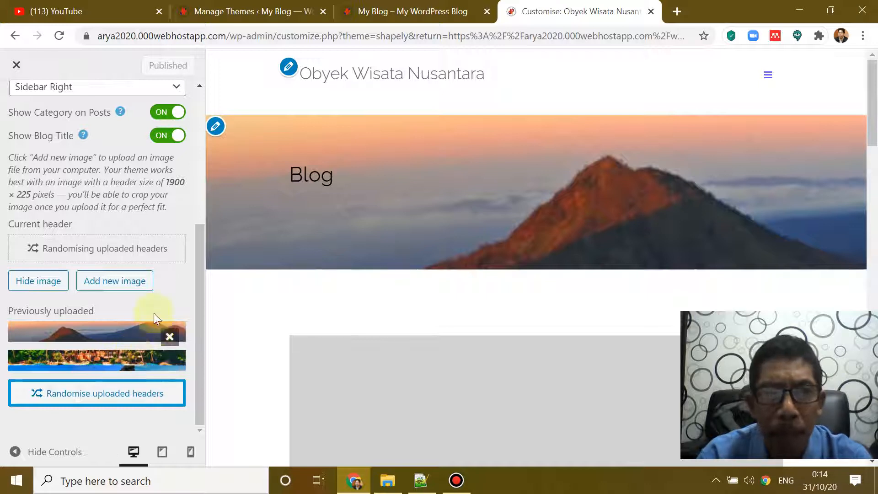
left_click(130, 282)
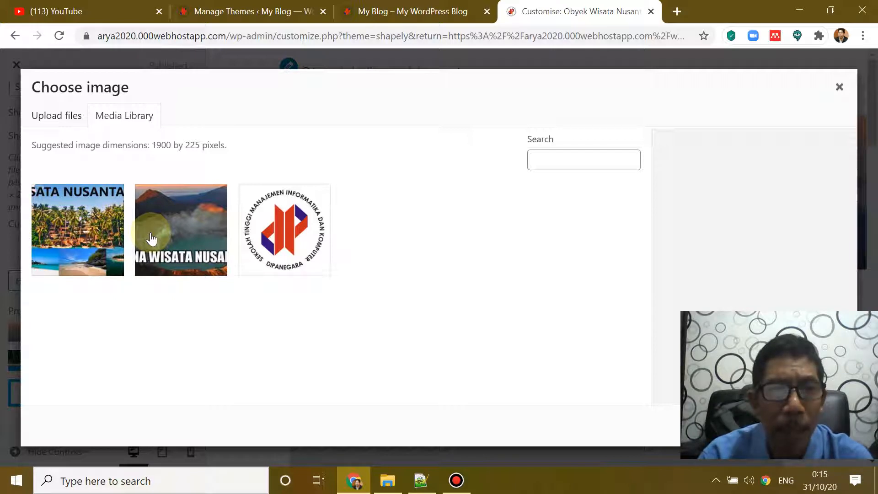
Step: Upload kawah ijen.jpg from the computer and select it as the header for cropping
left_click(56, 116)
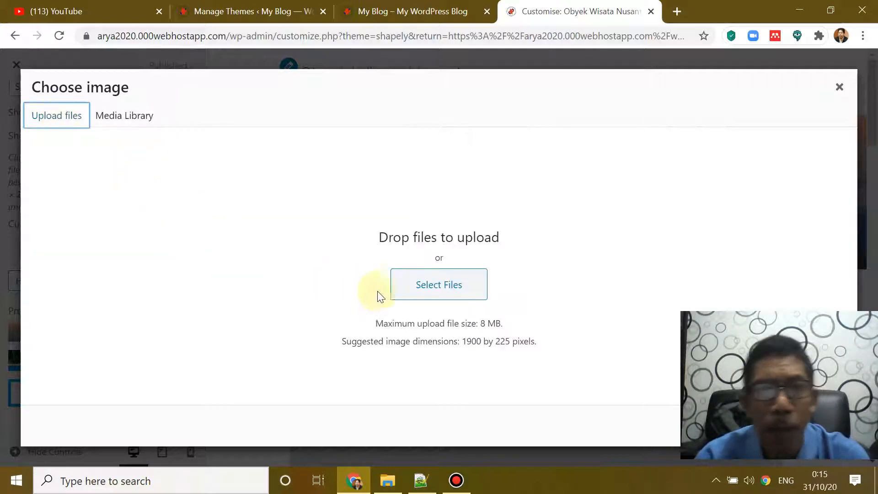
left_click(451, 293)
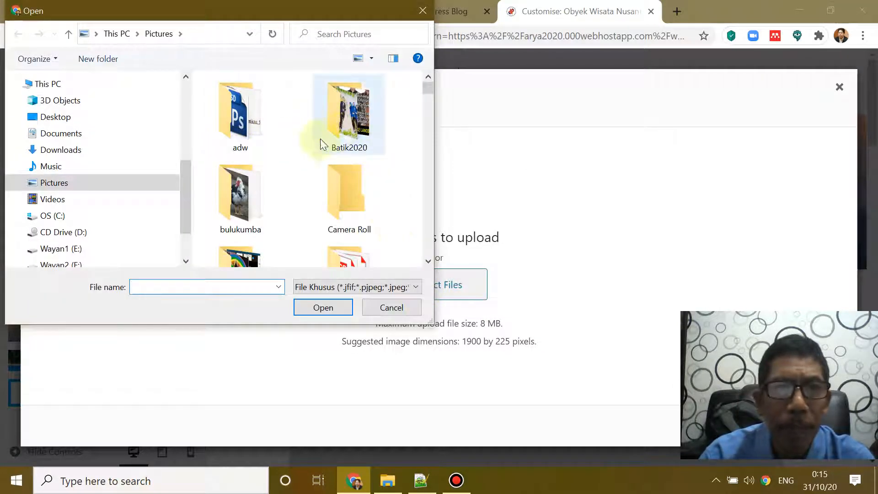
left_click_drag(423, 95, 427, 166)
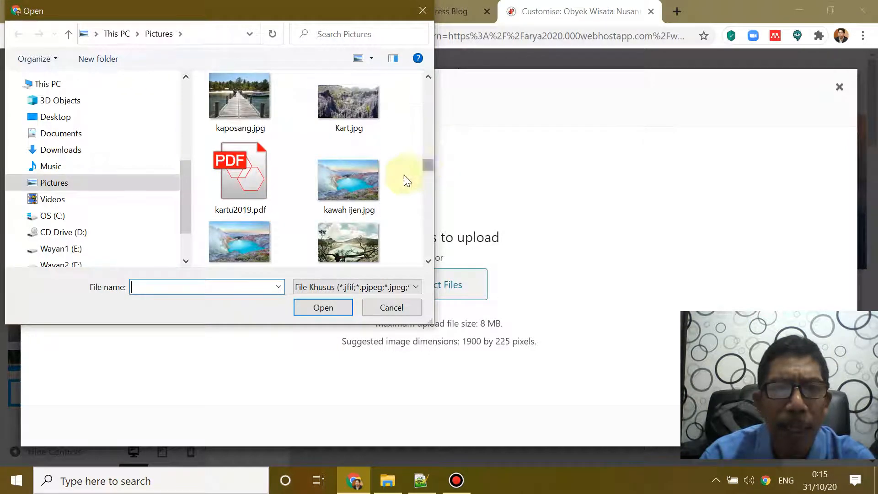
left_click(357, 183)
left_click(333, 309)
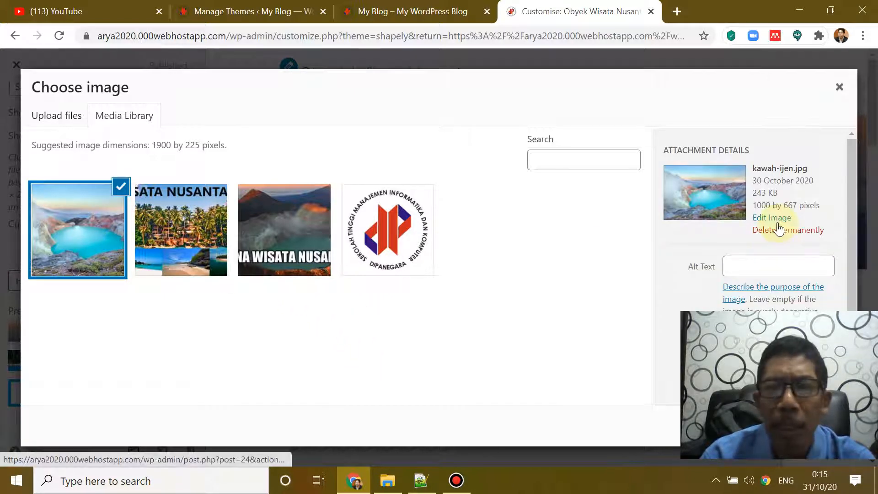
key("Tab")
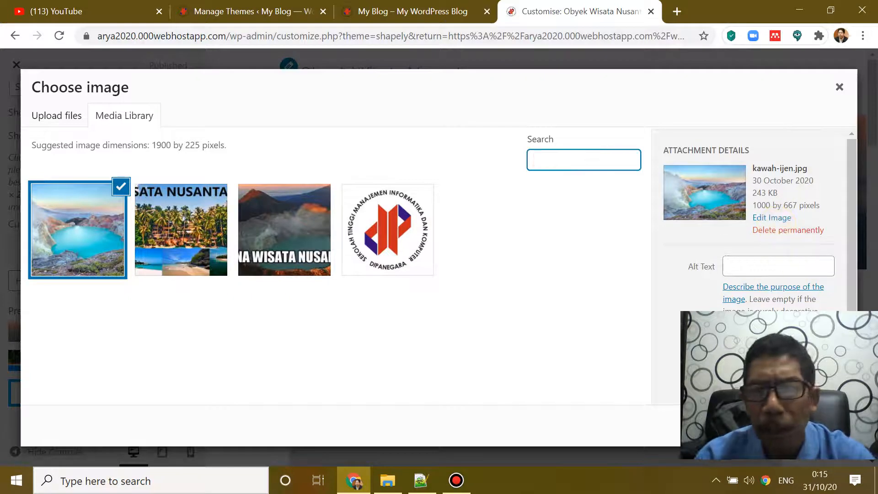
left_click(810, 425)
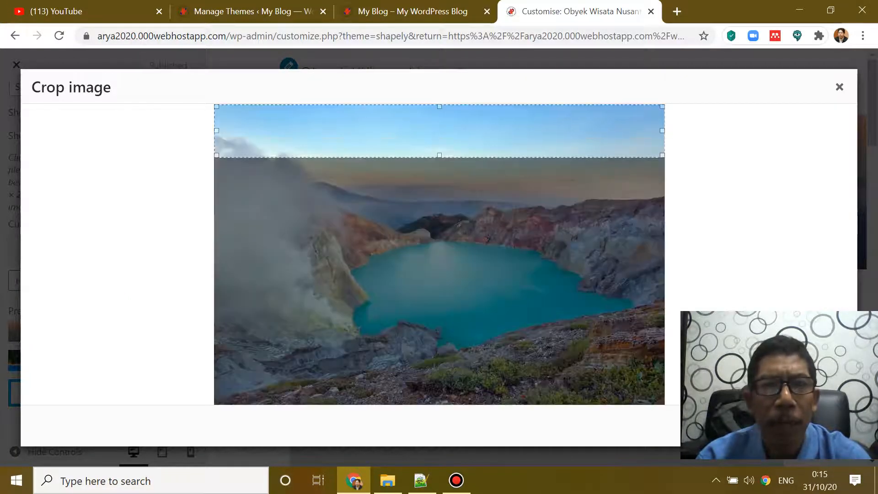
Step: Move the crop area down over the crater's smoke and turquoise lake
left_click_drag(453, 144, 461, 335)
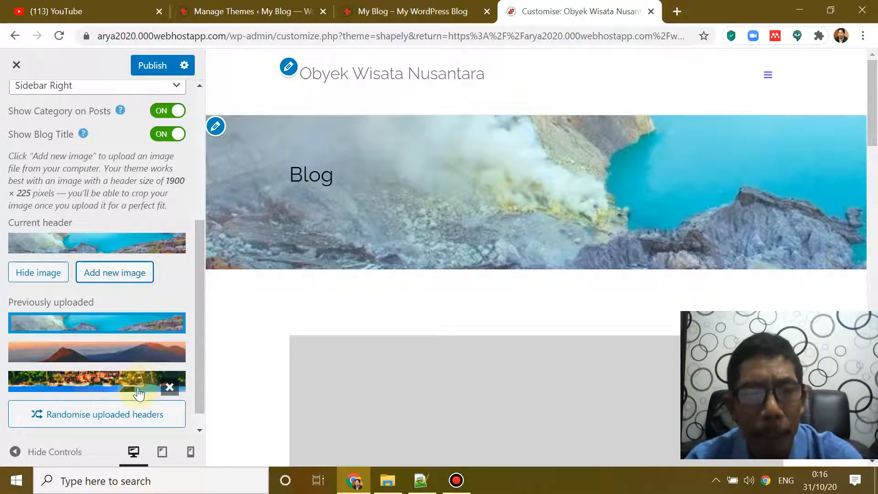
Step: Randomise the blog header among uploaded images, publish, and copy the site's base URL
left_click(113, 419)
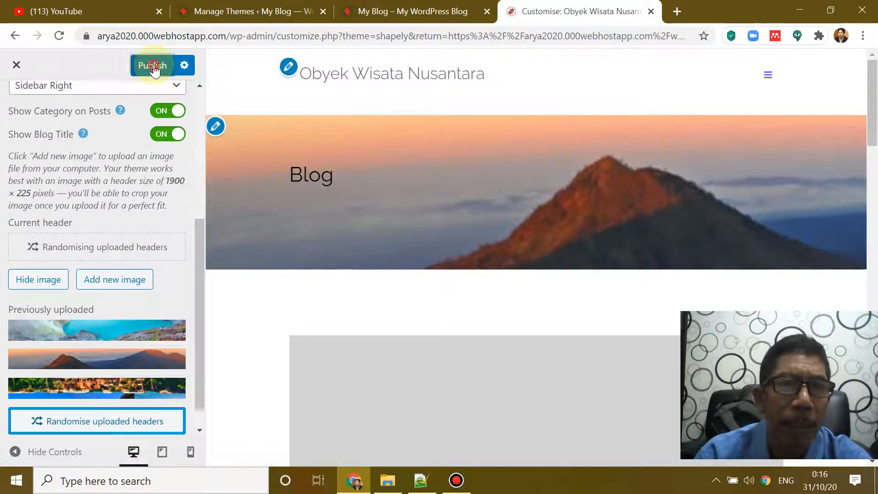
left_click(153, 65)
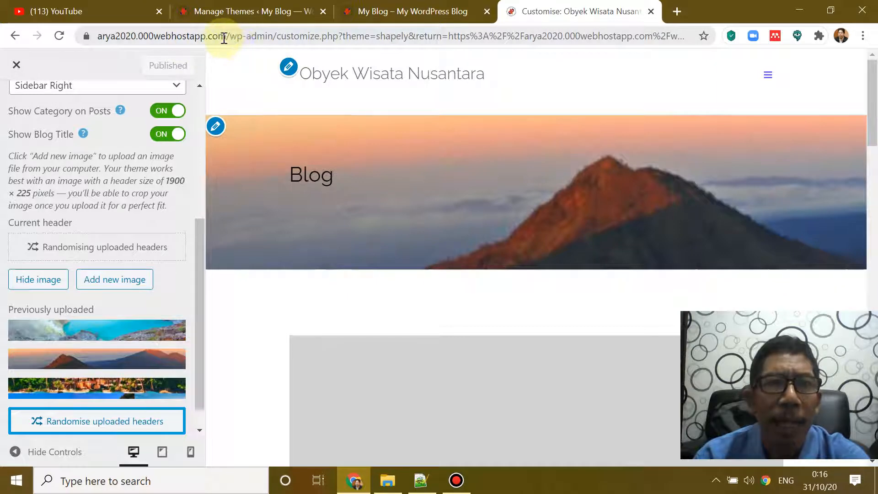
left_click_drag(224, 38, 81, 48)
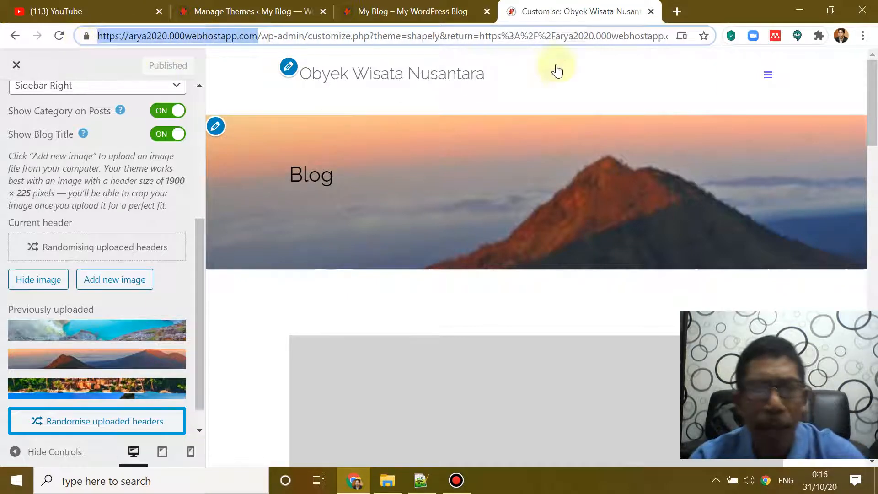
key("ctrl+c")
Step: Open the live site in a new tab, reload four times to watch headers change, then return to the Customiser
left_click(677, 12)
key("ctrl+v")
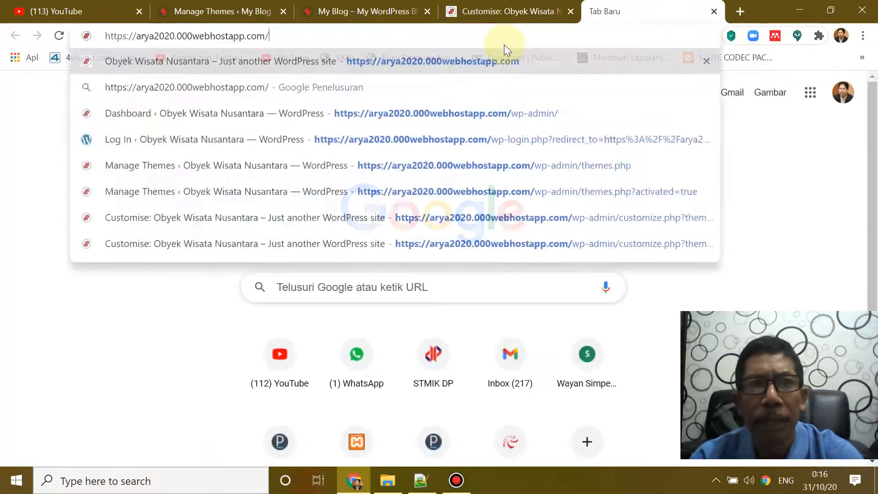
key("Return")
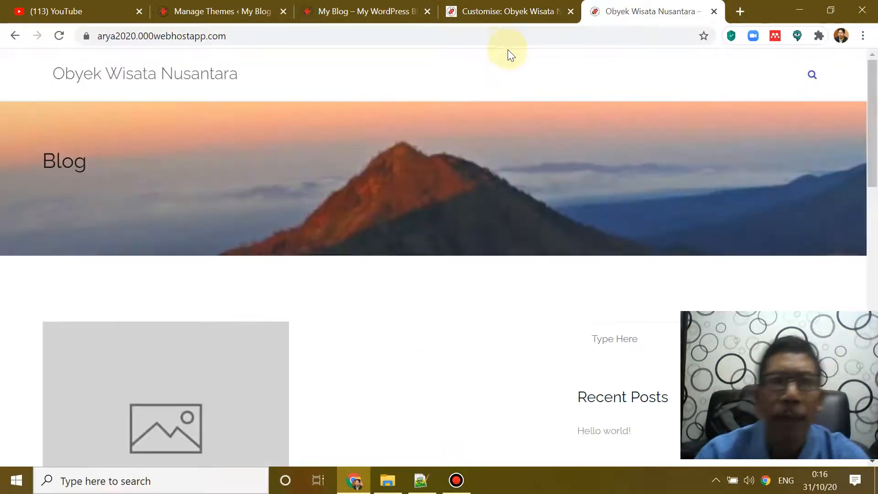
left_click(57, 35)
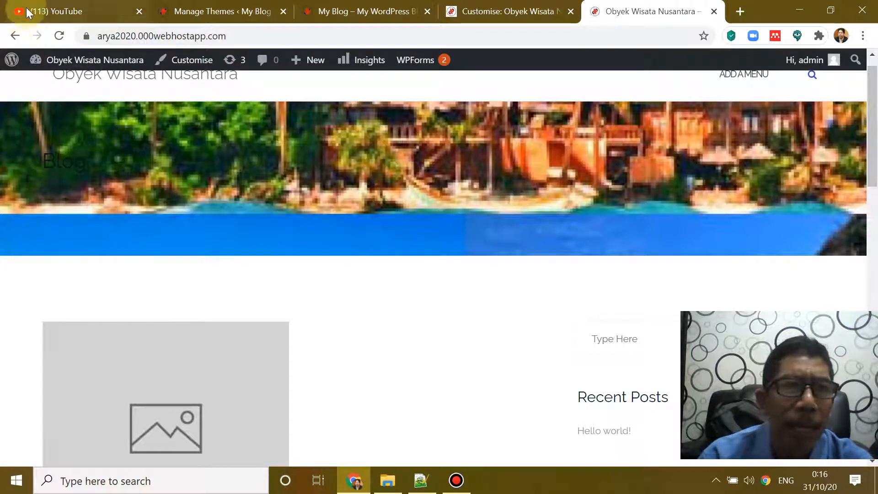
left_click(61, 35)
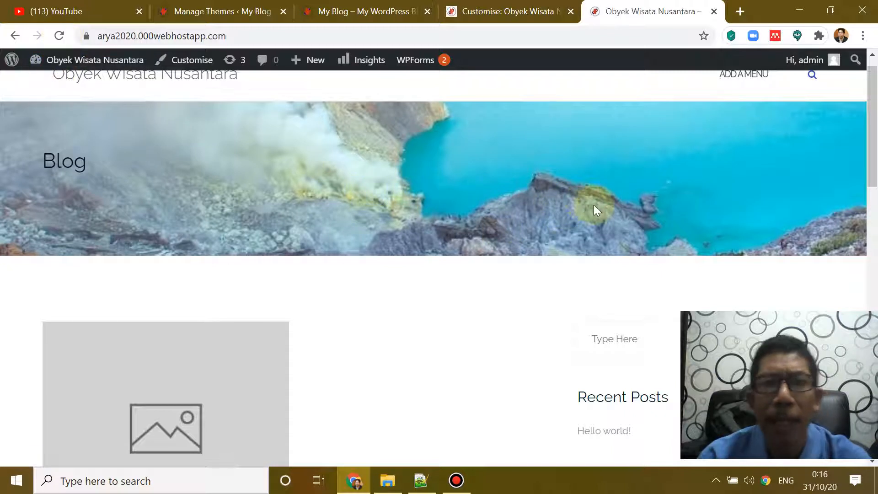
left_click(58, 37)
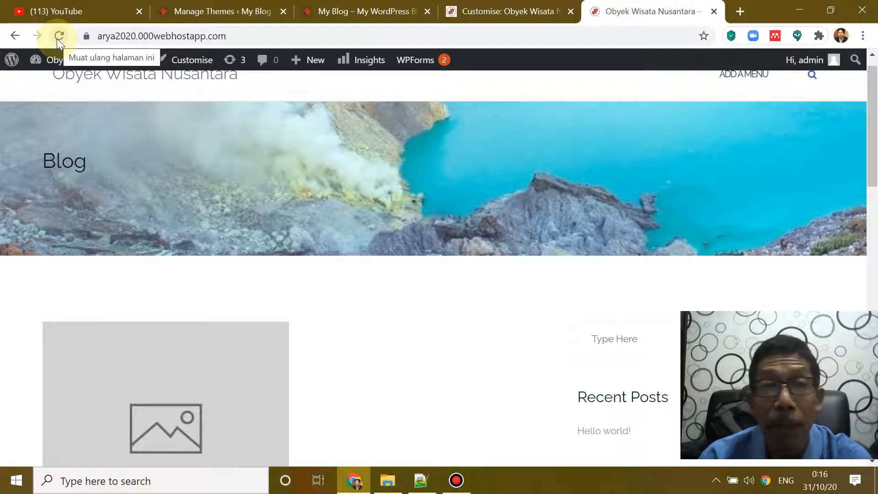
left_click(57, 39)
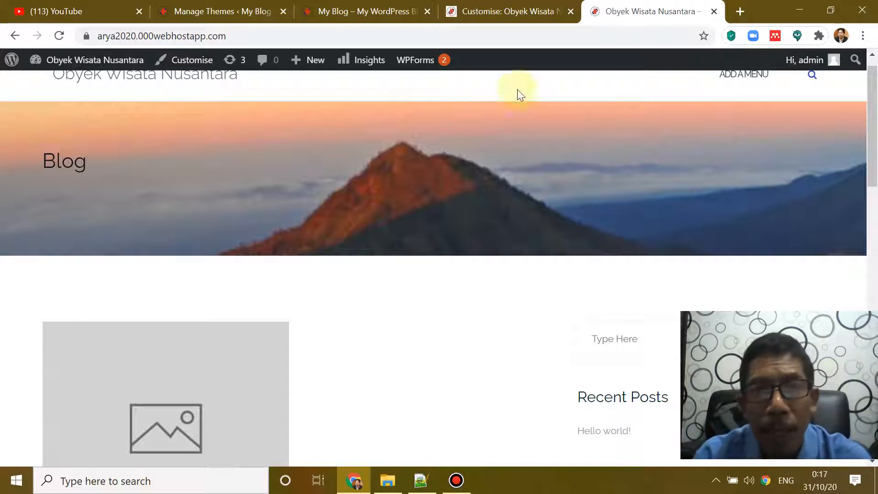
left_click(502, 9)
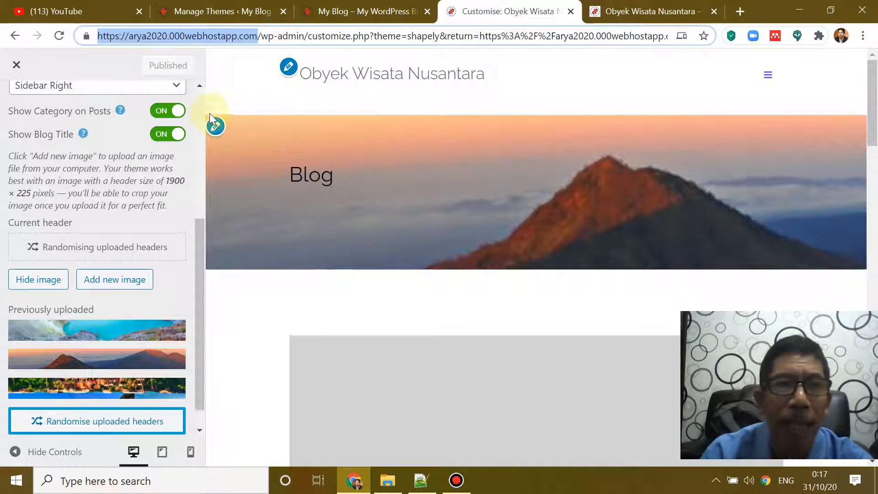
Step: Close the Customiser and open the All Pages list with Privacy Policy and Sample Page
left_click(16, 70)
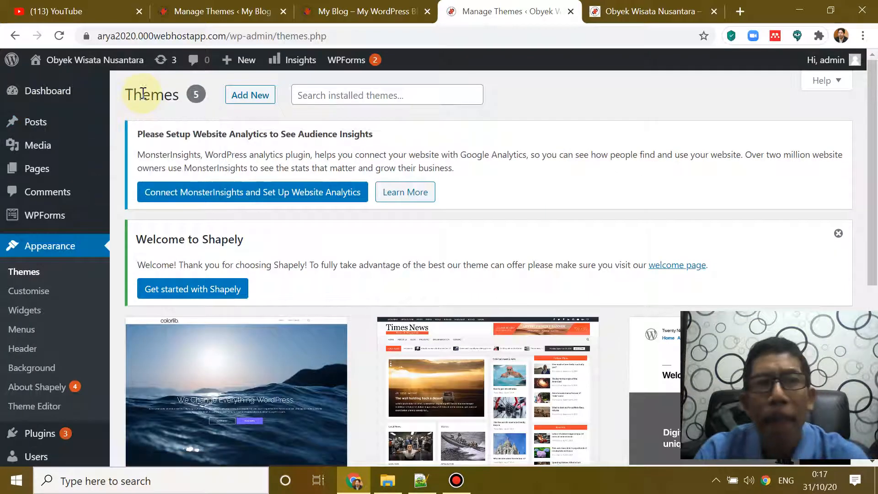
mouse_move(58, 181)
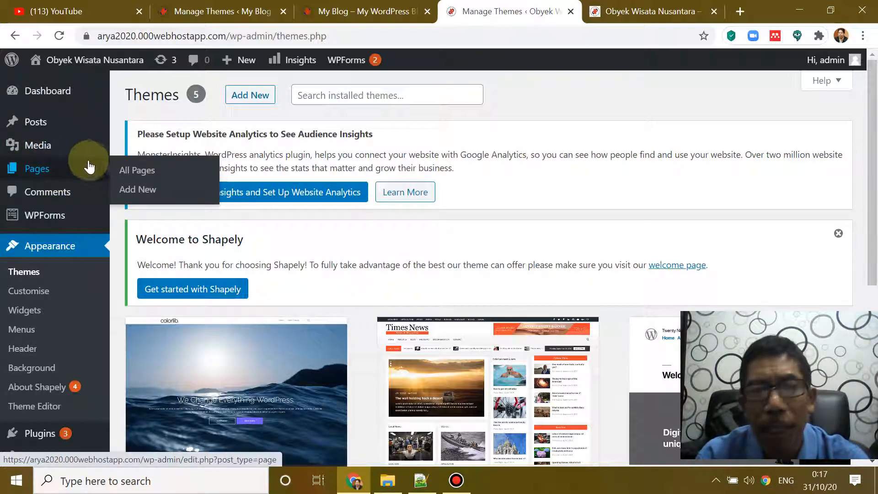
key("Tab")
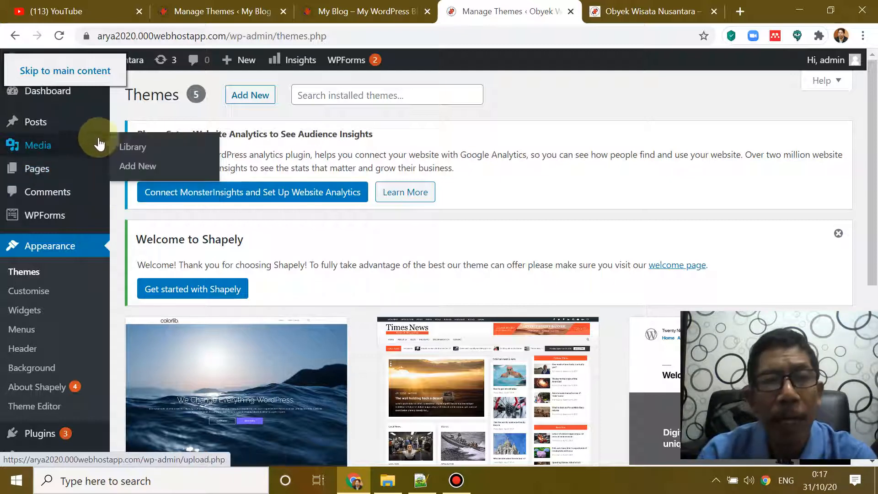
mouse_move(59, 132)
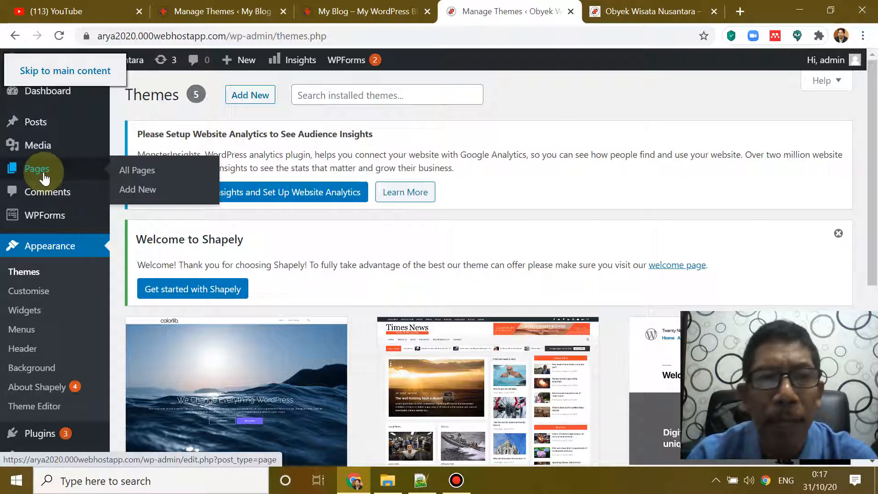
left_click(124, 173)
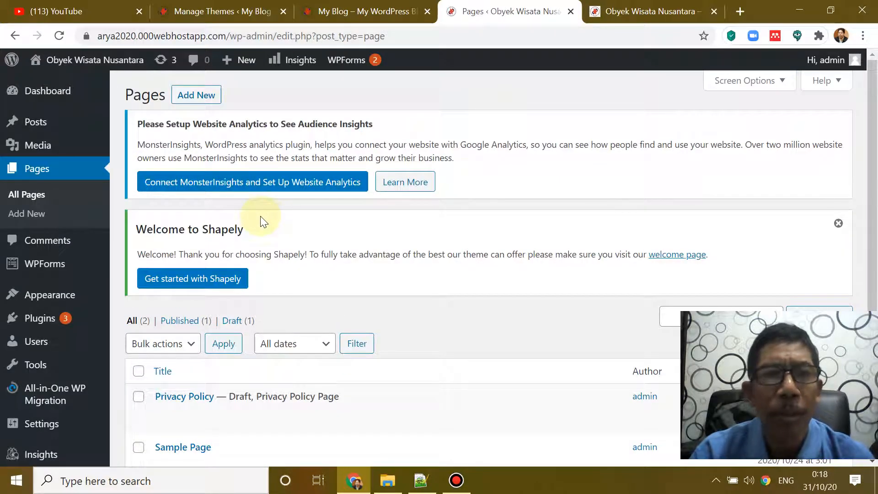
Step: Scroll down the Pages list, which shows the Privacy Policy and Sample Page
scroll(265, 219, "down", 3)
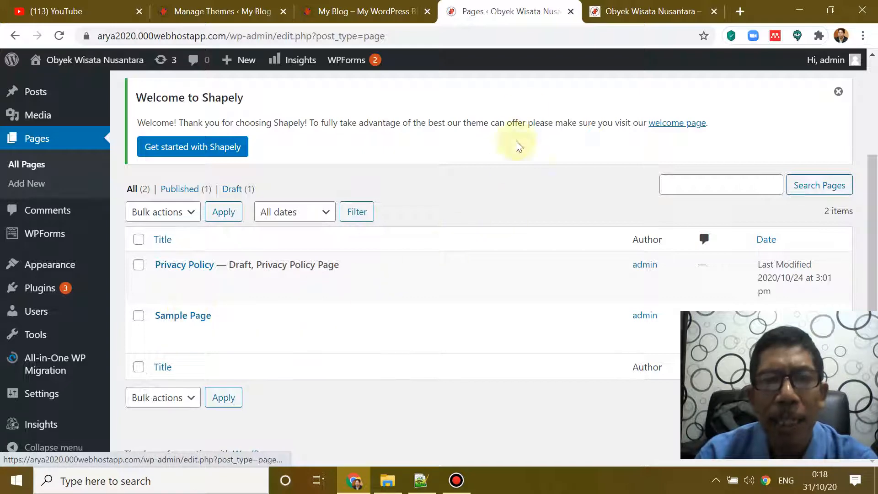
left_click(632, 11)
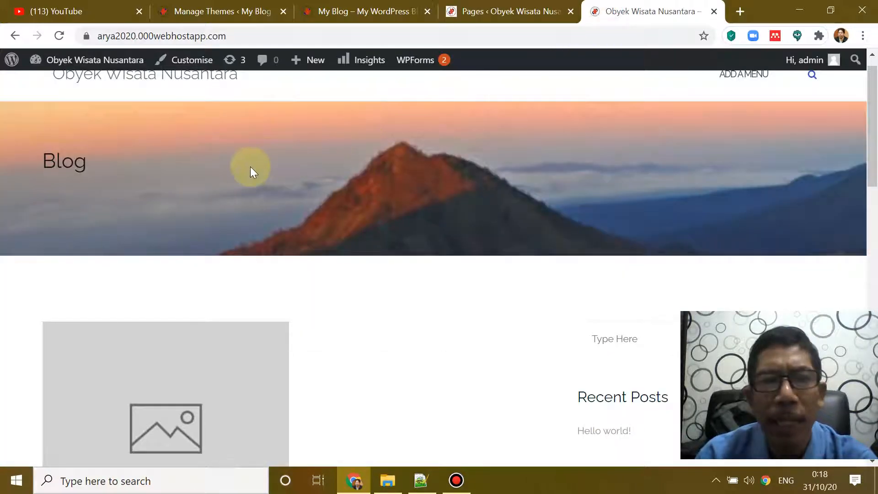
scroll(251, 168, "down", 5)
scroll(246, 172, "down", 2)
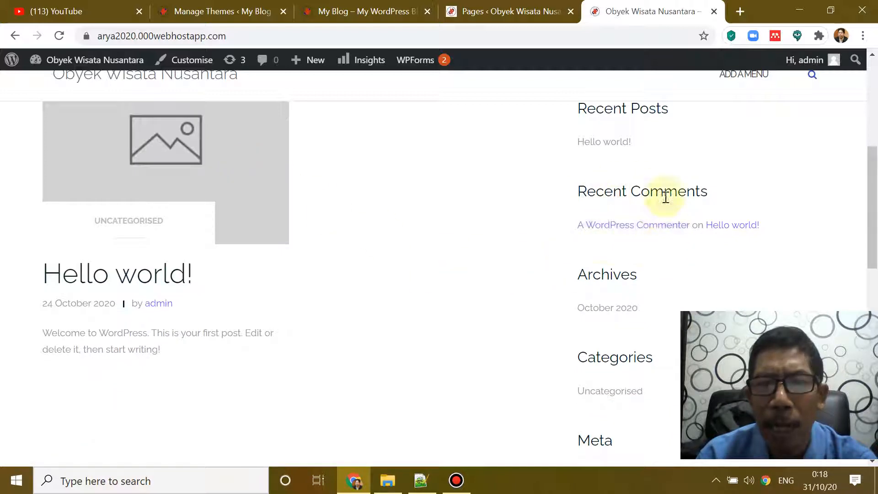
scroll(544, 212, "up", 2)
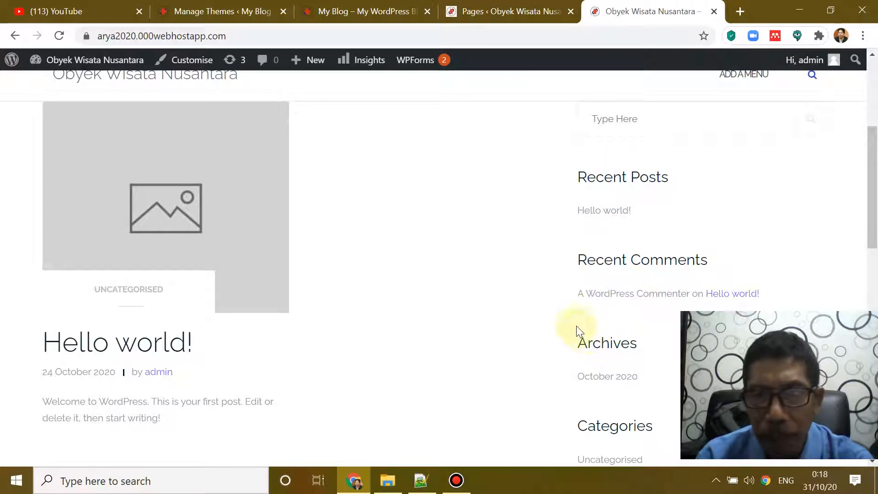
scroll(543, 292, "up", 4)
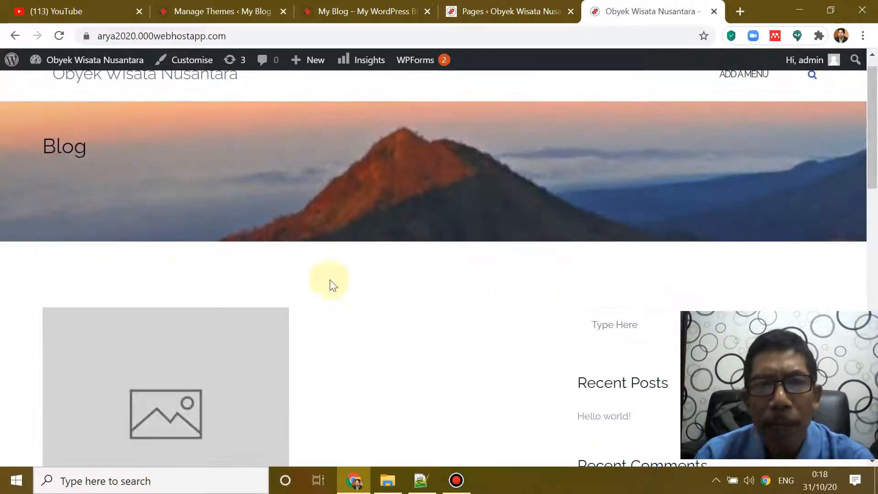
scroll(261, 192, "up", 1)
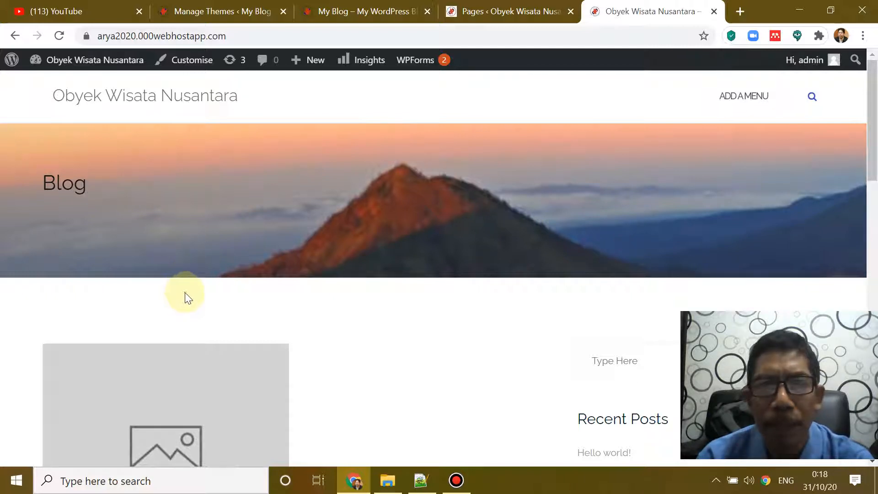
left_click(495, 10)
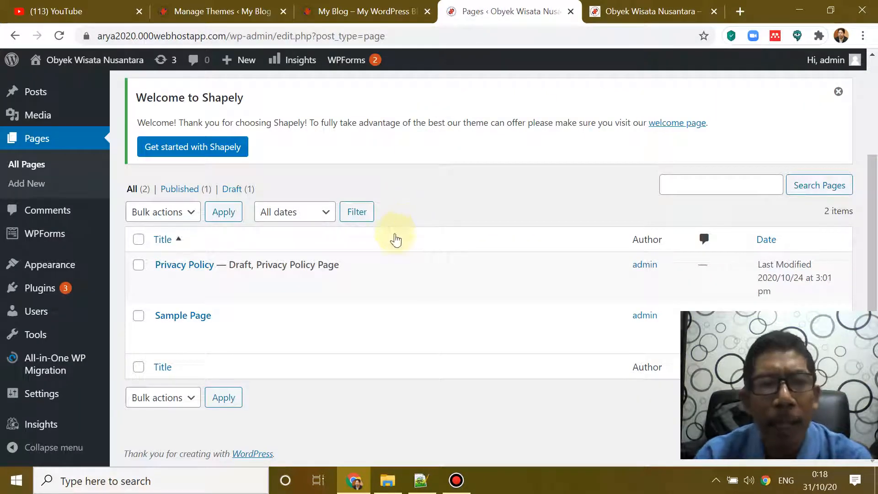
Step: Reload the Pages list so it shows all three pages, including the Shapely Backup Settings draft
mouse_move(247, 326)
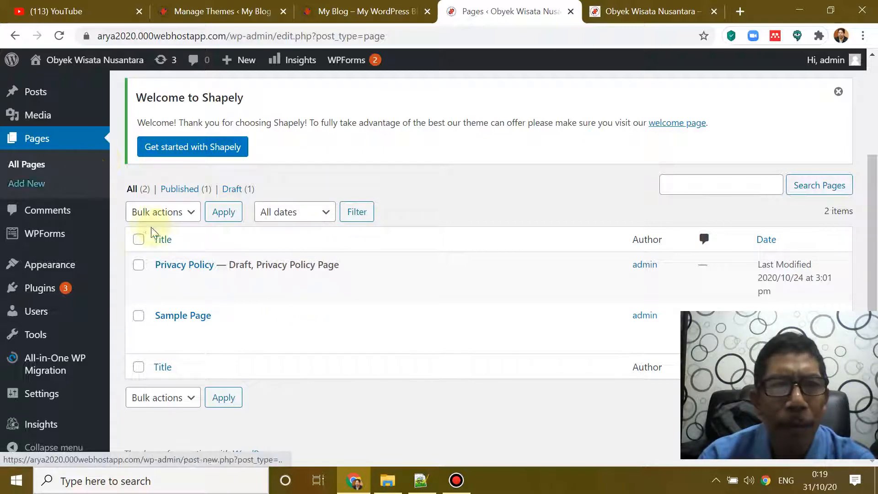
scroll(215, 243, "up", 3)
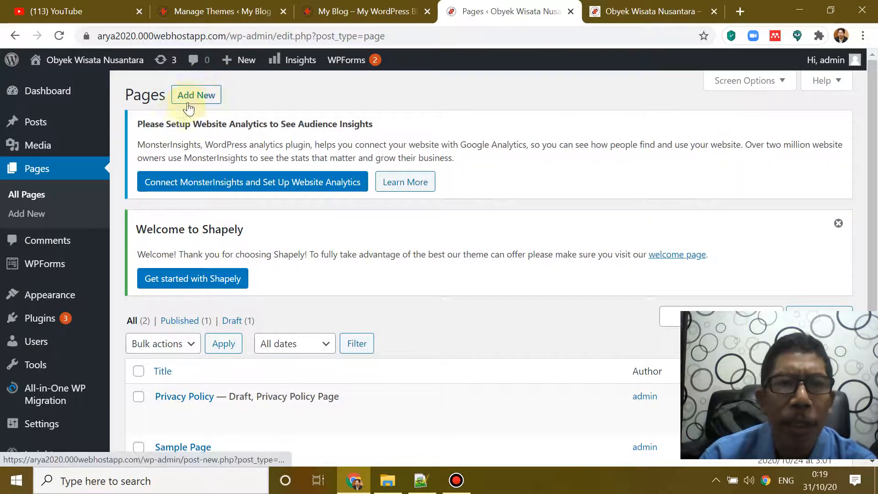
left_click(46, 174)
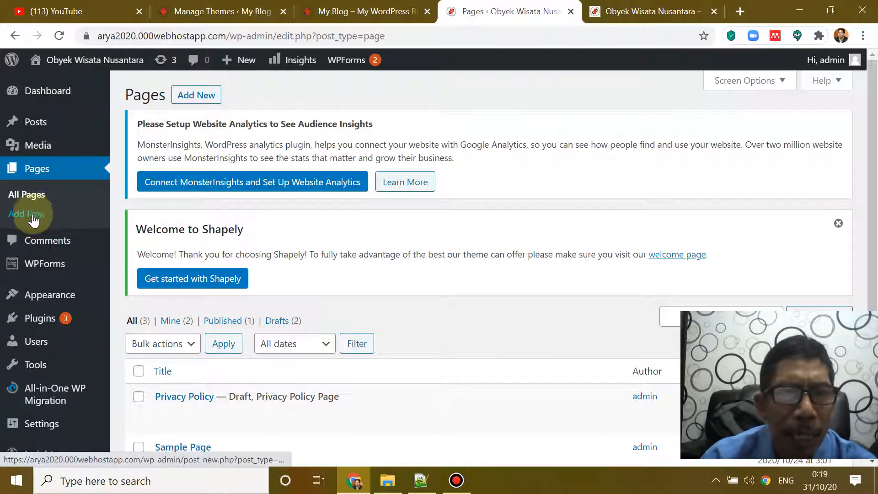
Step: Start a new page in the block editor from the Pages list
scroll(82, 200, "down", 1)
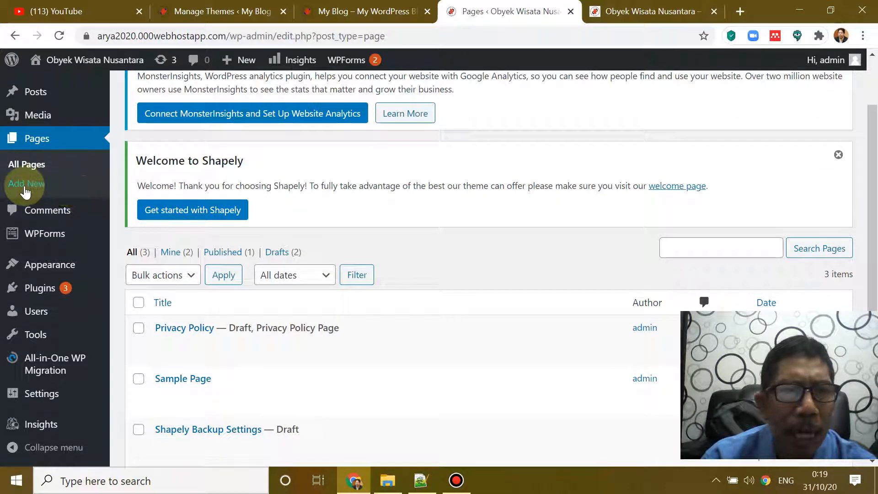
scroll(82, 183, "up", 1)
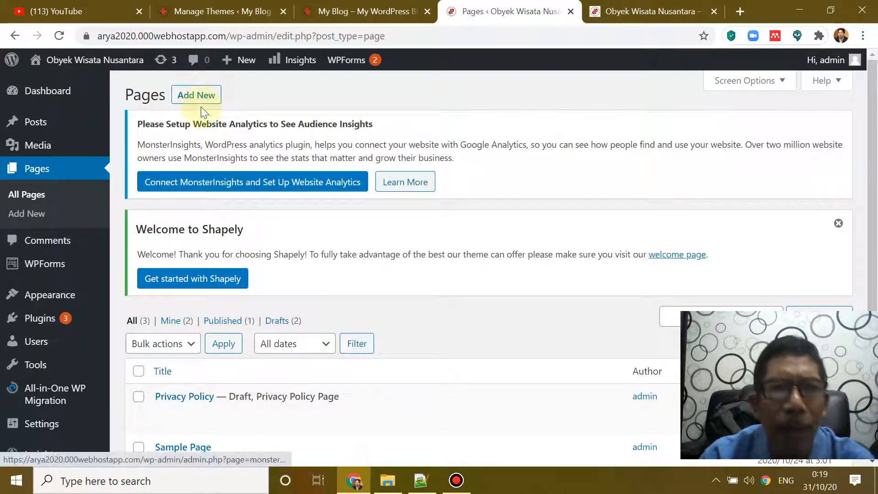
left_click(194, 94)
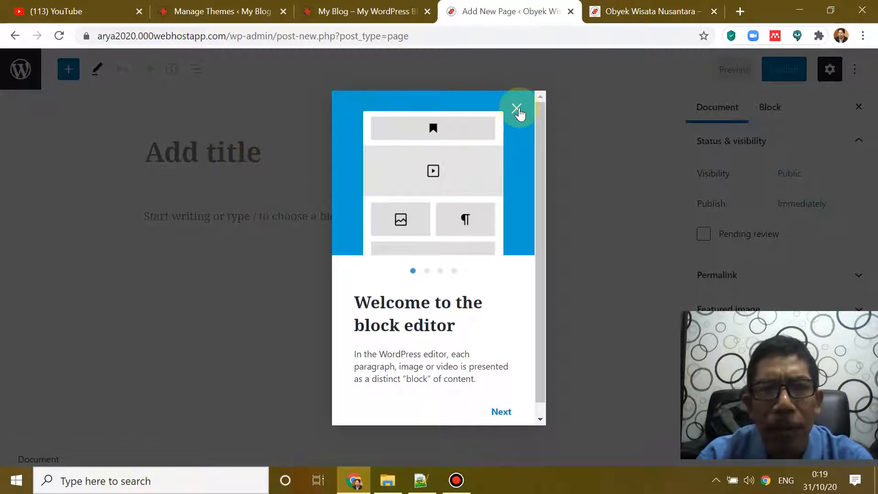
Step: Close the block editor welcome guide and title the new page 'About Us'
left_click(518, 110)
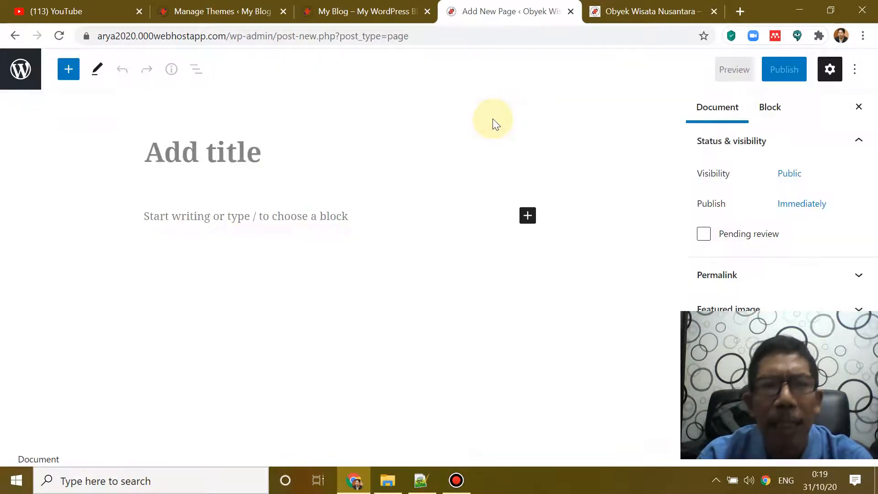
left_click(227, 160)
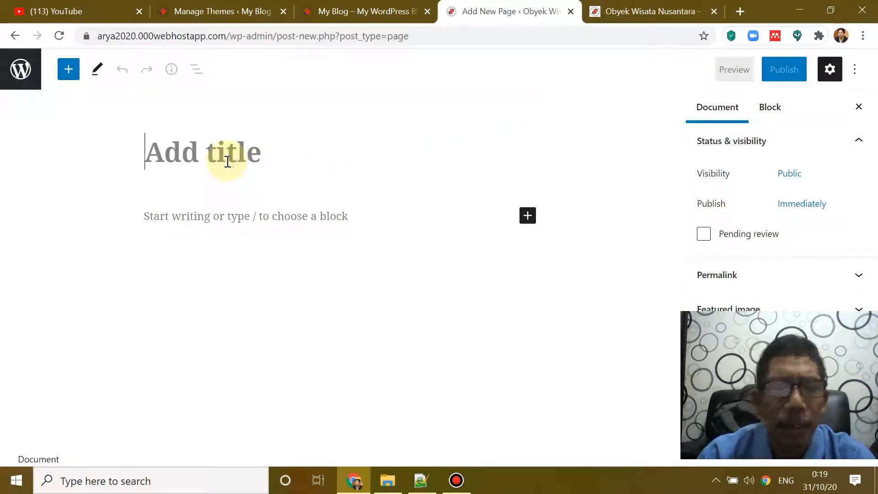
type("Abou")
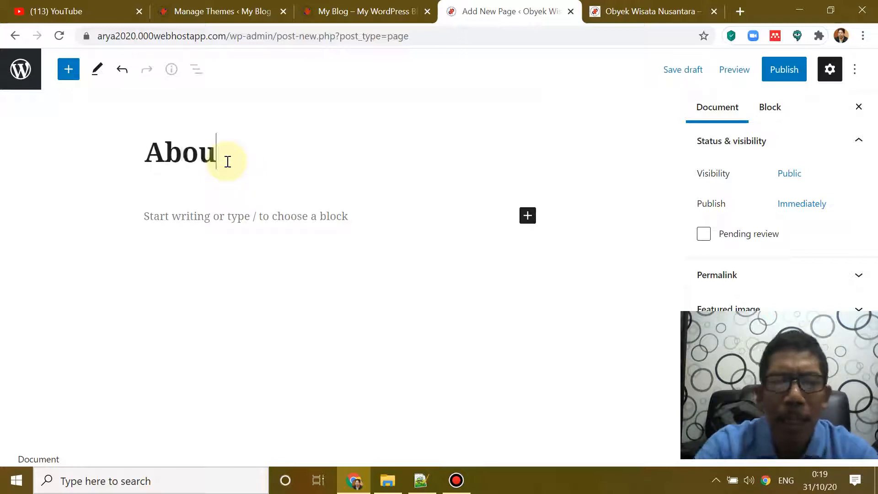
type("t Us")
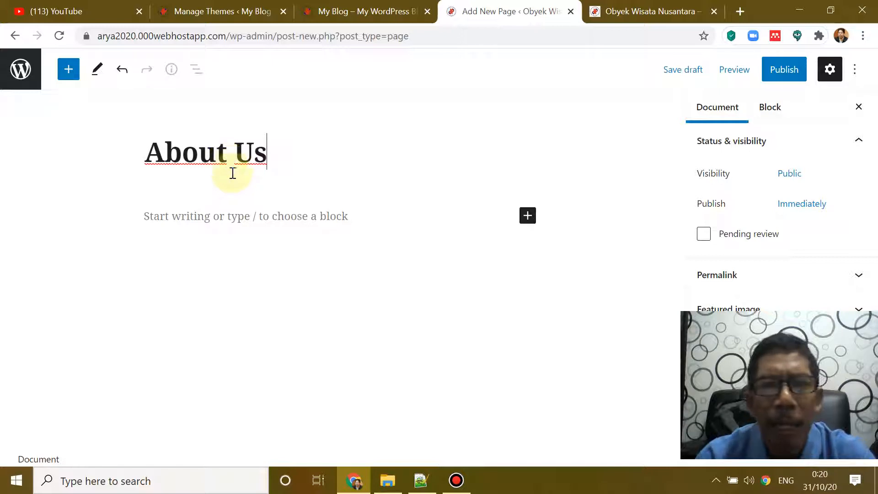
Step: Open the block inserter in the About Us page body
left_click(148, 218)
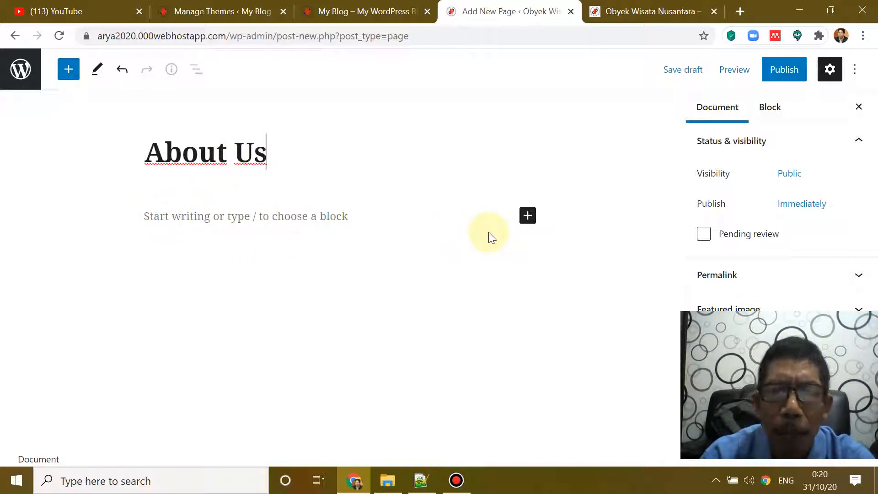
left_click(527, 219)
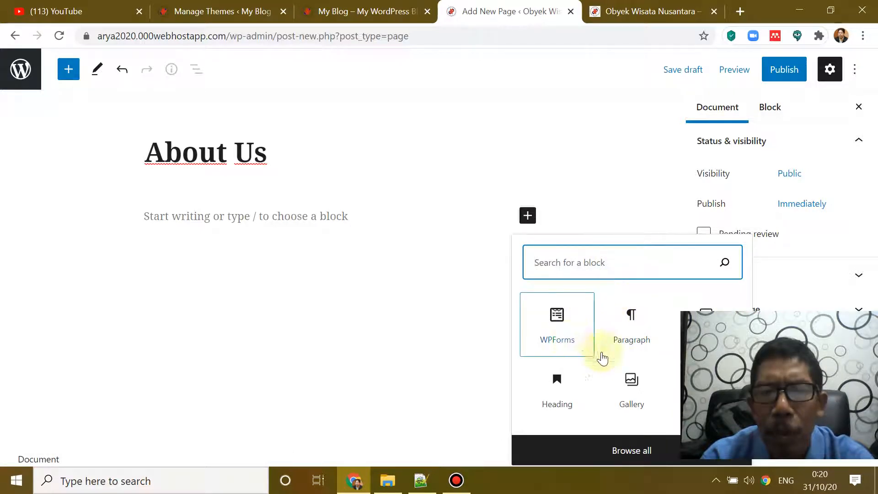
key("Tab")
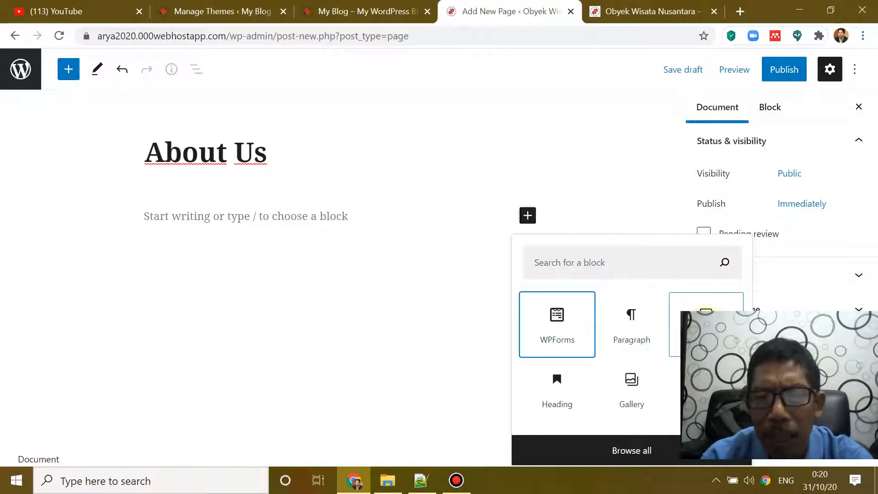
Step: Add an Image block with the portrait photo uploaded from Pictures, then resize it
left_click(705, 320)
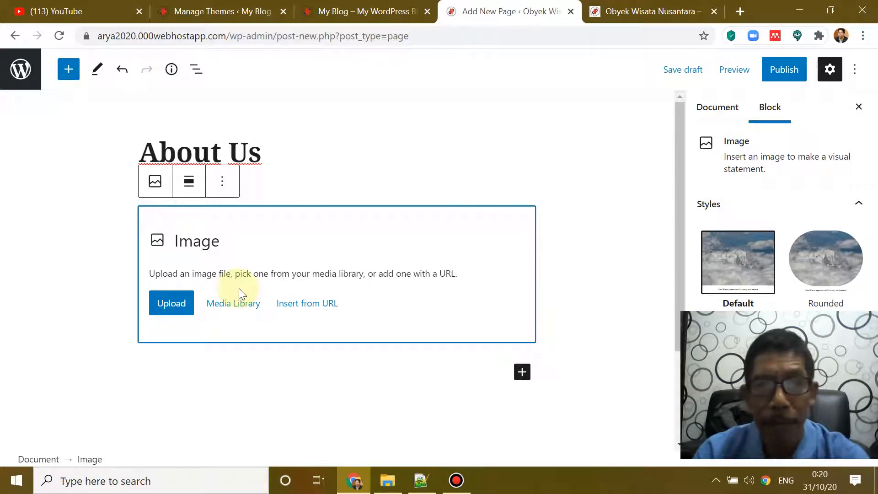
left_click(171, 304)
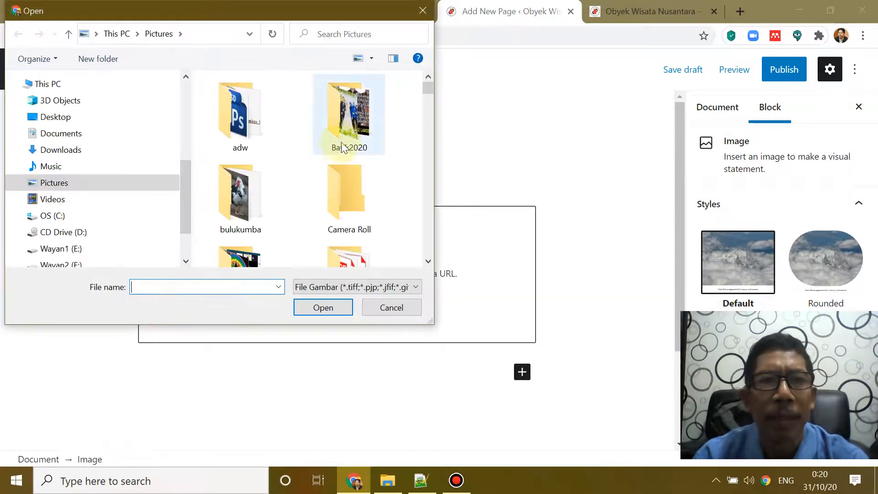
left_click_drag(428, 93, 423, 240)
scroll(428, 175, "down", 2)
key("Tab")
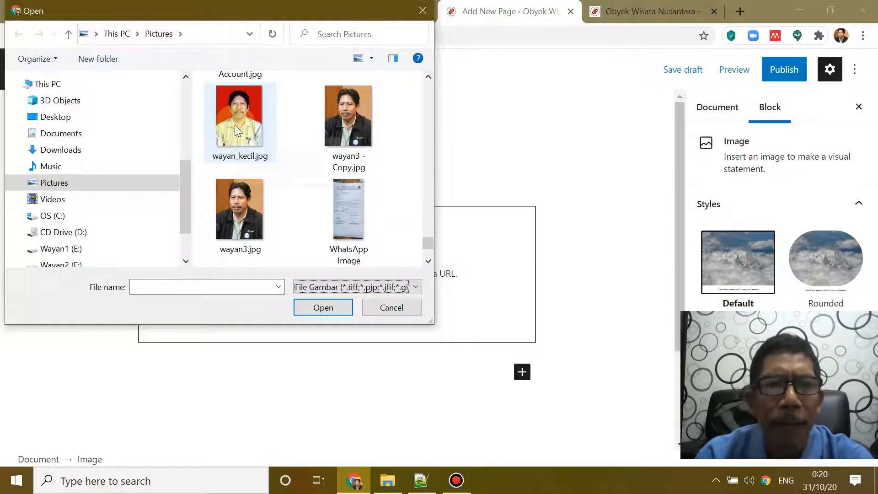
left_click(231, 213)
left_click(338, 307)
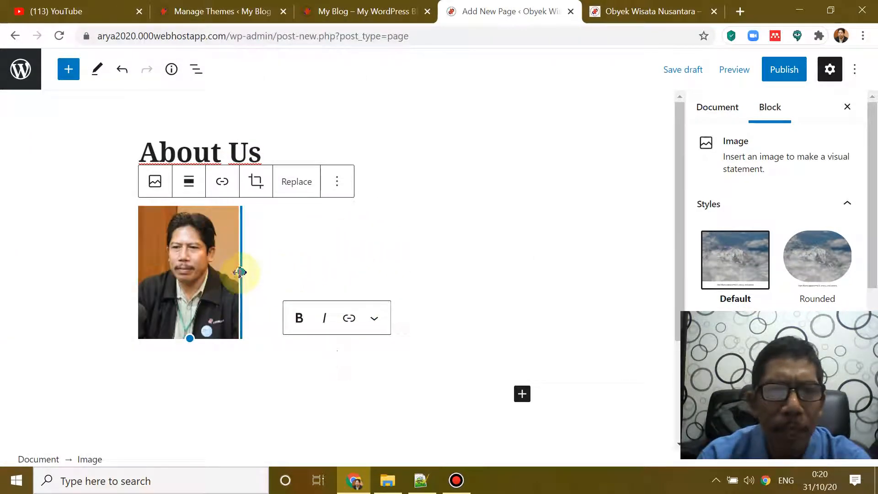
left_click_drag(240, 274, 266, 320)
scroll(404, 284, "down", 3)
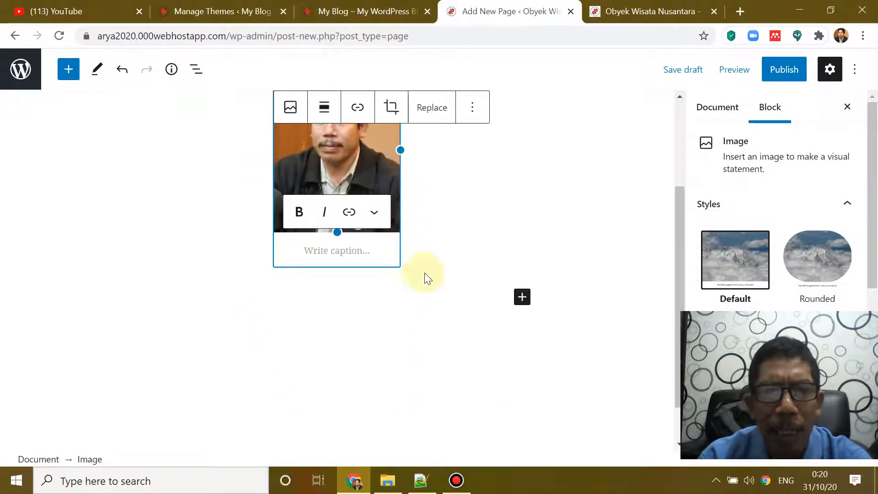
Step: Click into the photo's caption, then reselect the photo block
left_click(368, 250)
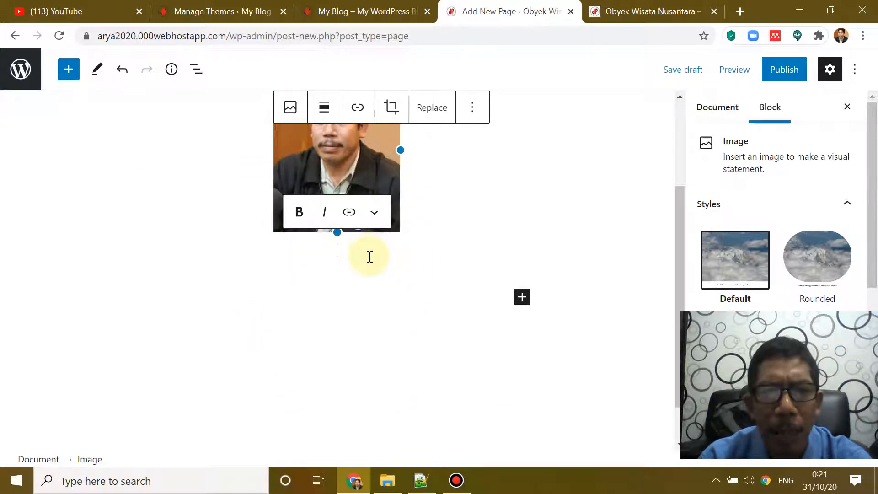
left_click(433, 203)
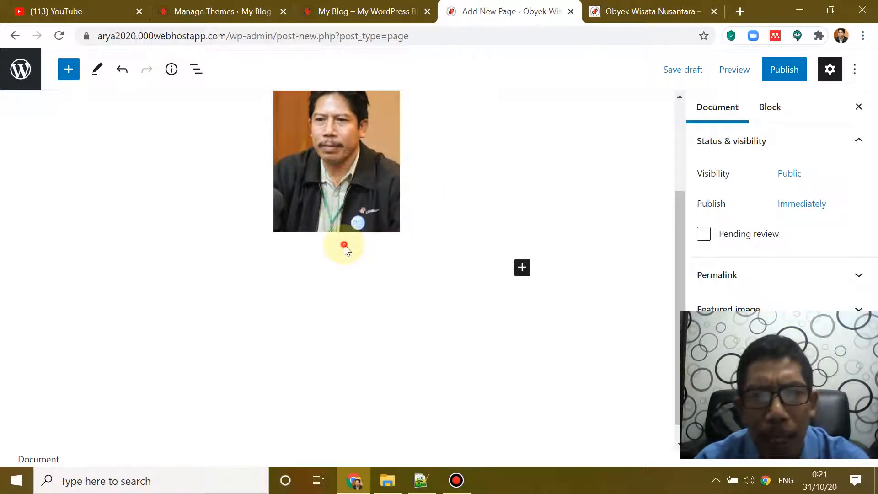
left_click(338, 192)
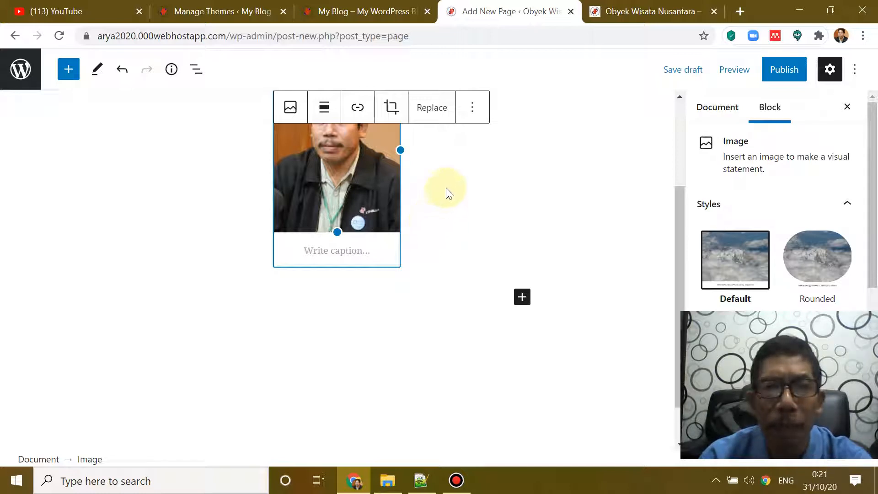
Step: Open the block inserter below the photo, offering Image, Paragraph, Heading, Table and more
scroll(459, 201, "up", 3)
scroll(457, 211, "down", 2)
scroll(451, 210, "down", 1)
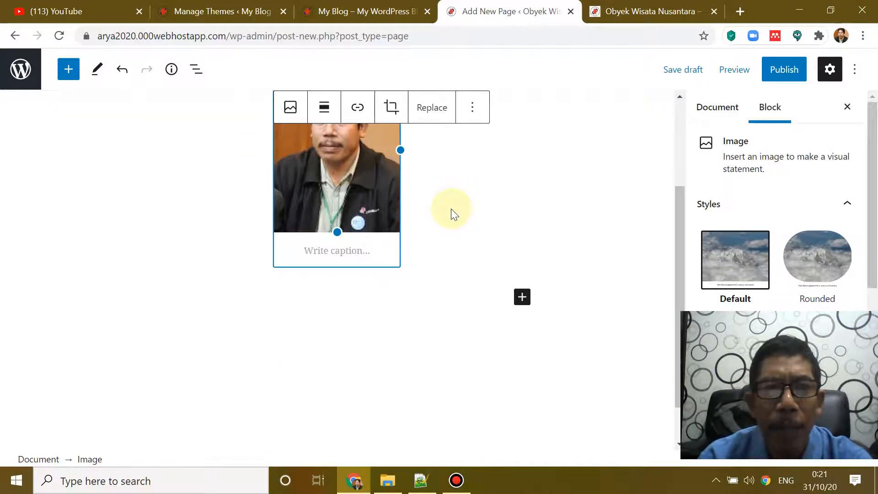
scroll(451, 210, "up", 2)
scroll(446, 222, "down", 3)
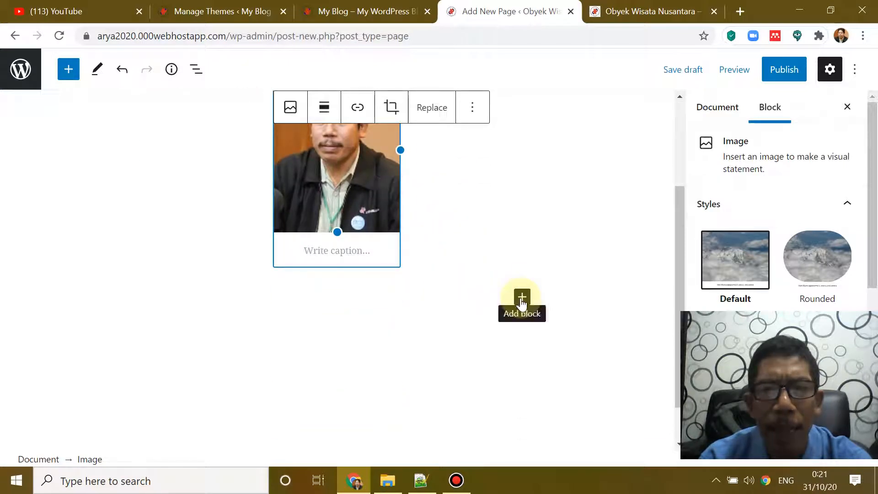
left_click(522, 298)
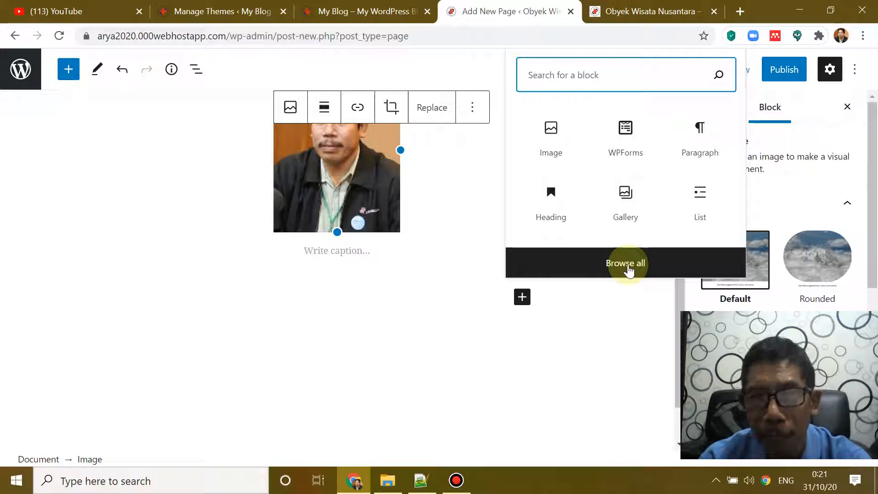
Step: Insert a Table block via Browse all with 2 columns and 4 rows
left_click(625, 269)
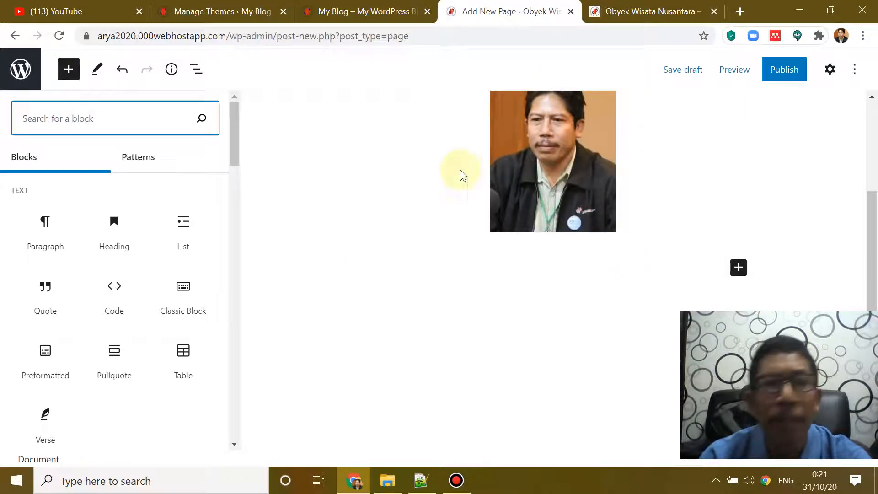
mouse_move(191, 372)
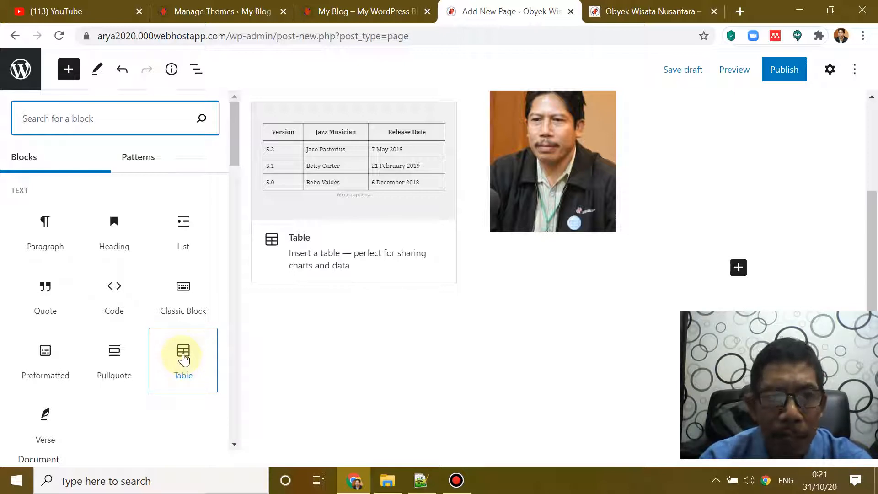
left_click(183, 359)
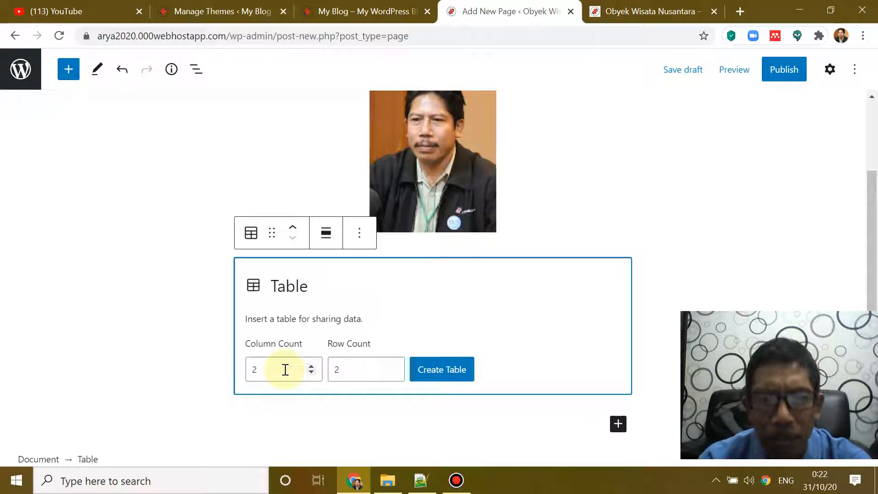
left_click_drag(285, 369, 243, 365)
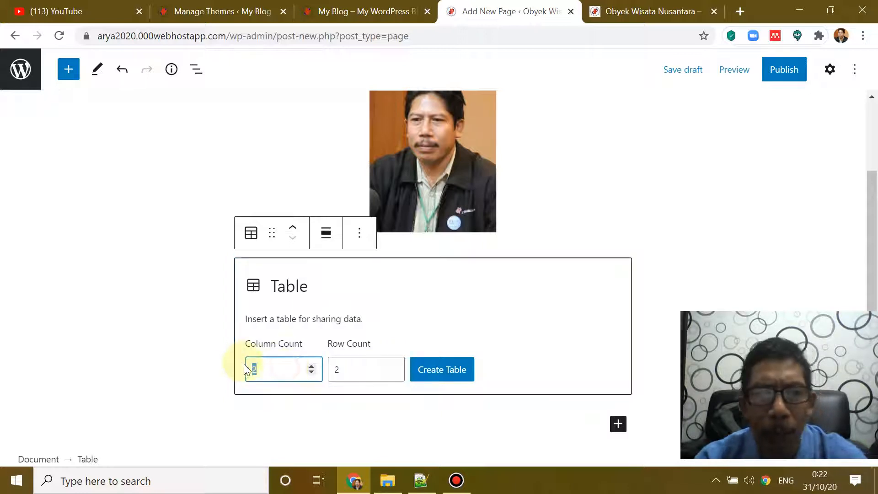
type("3")
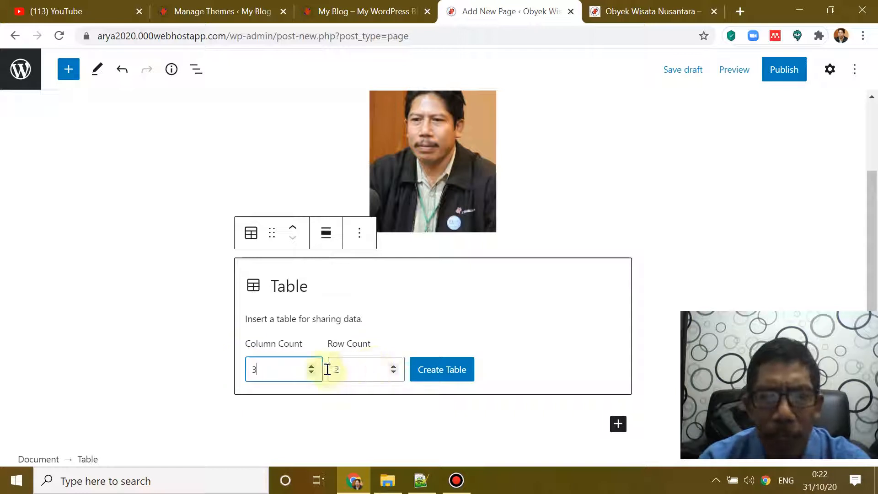
left_click_drag(275, 366, 239, 367)
type("2")
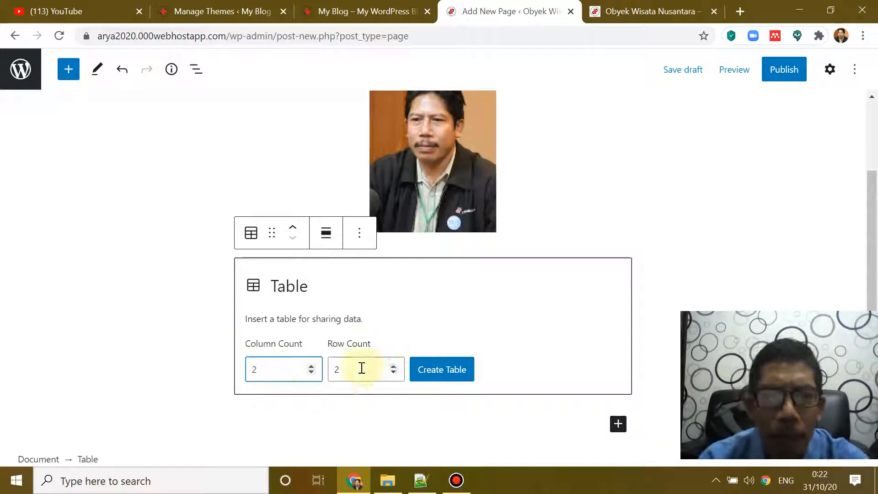
left_click_drag(361, 367, 308, 368)
type("4")
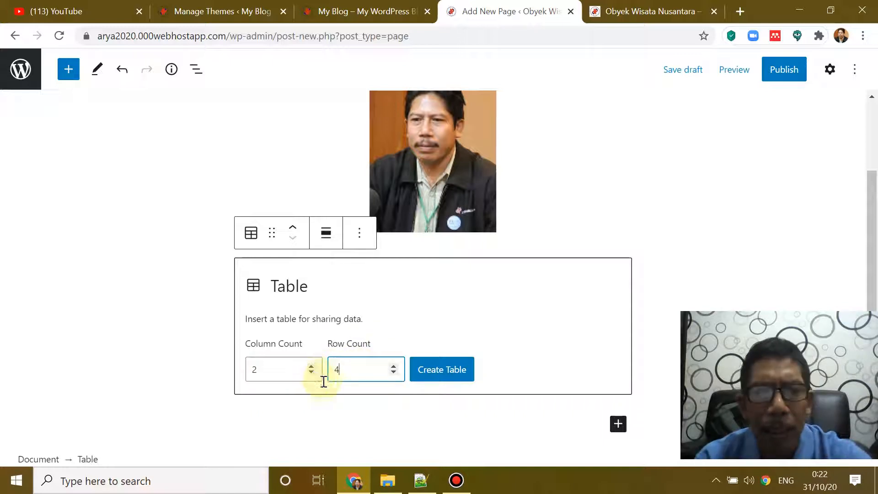
left_click(450, 379)
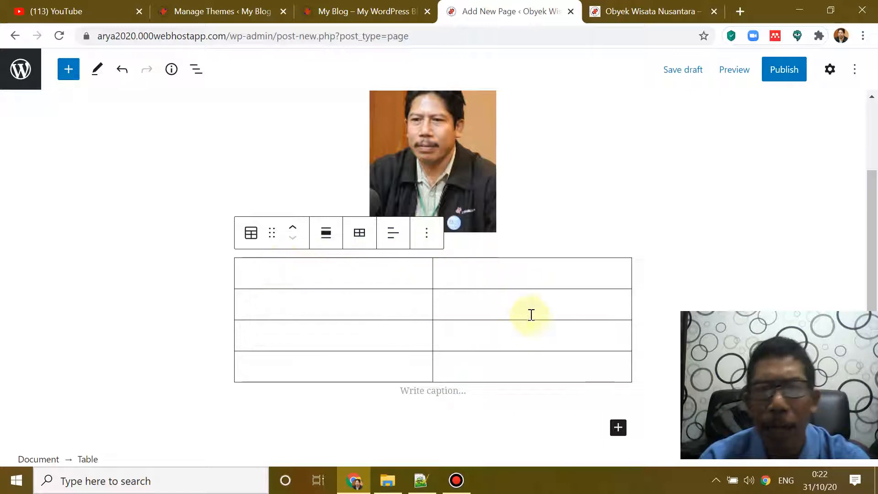
Step: Fill the first two table rows: Nama with the person's full name, NIDN with their ID number
left_click(305, 275)
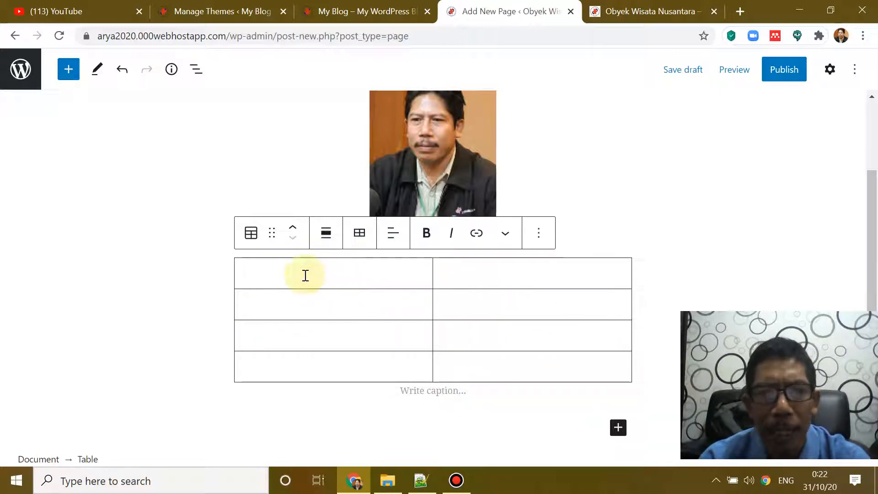
type("Nama")
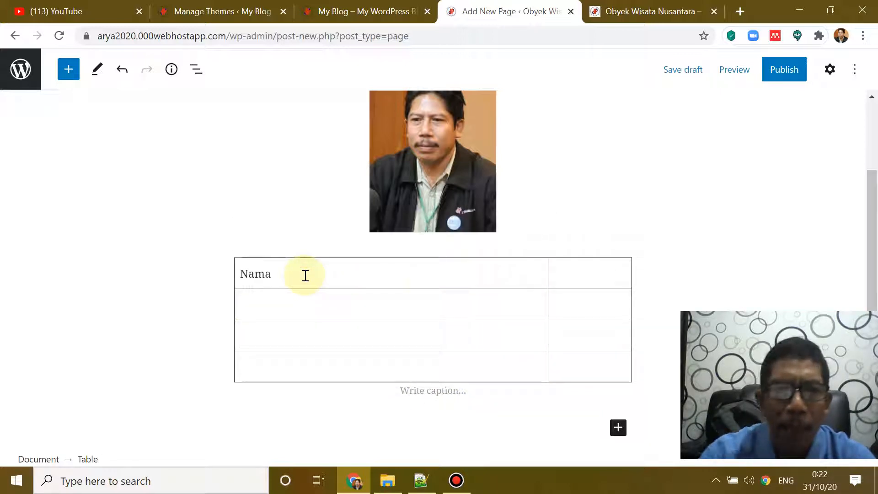
left_click(564, 274)
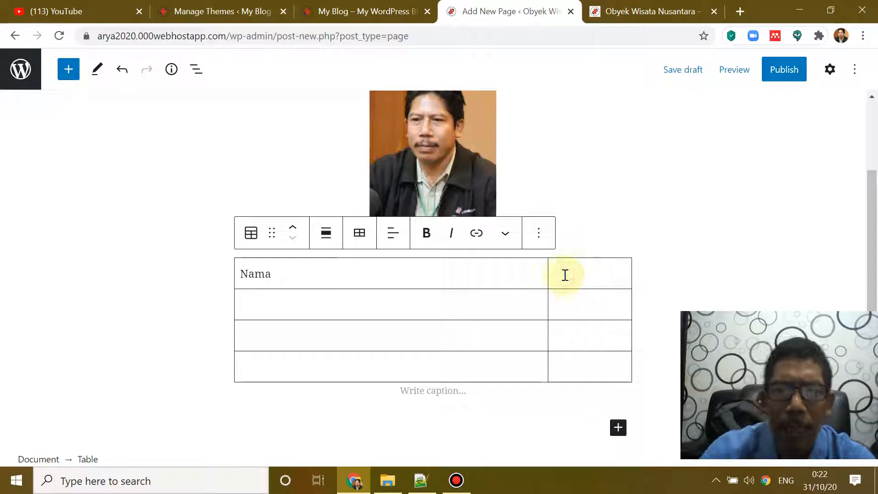
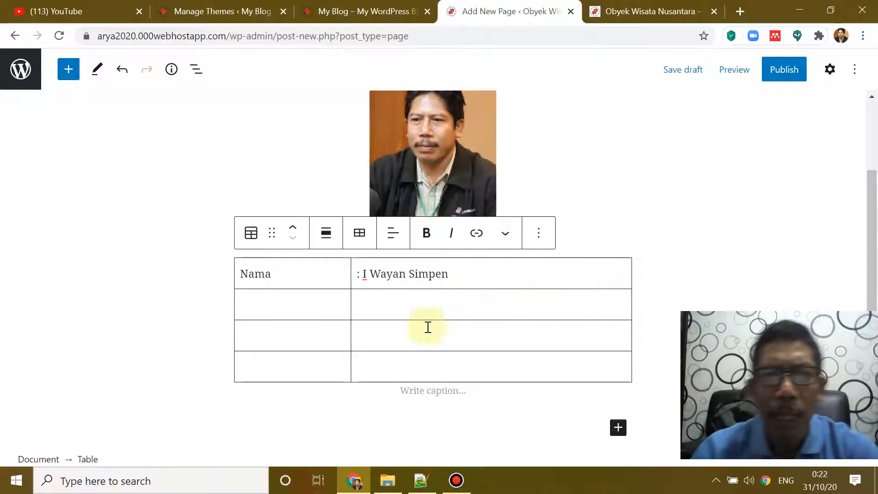
left_click(300, 315)
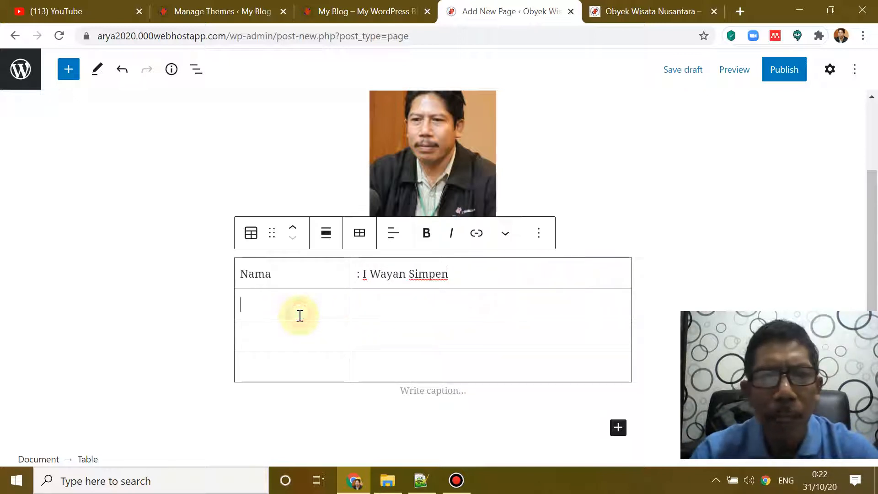
type("NIM")
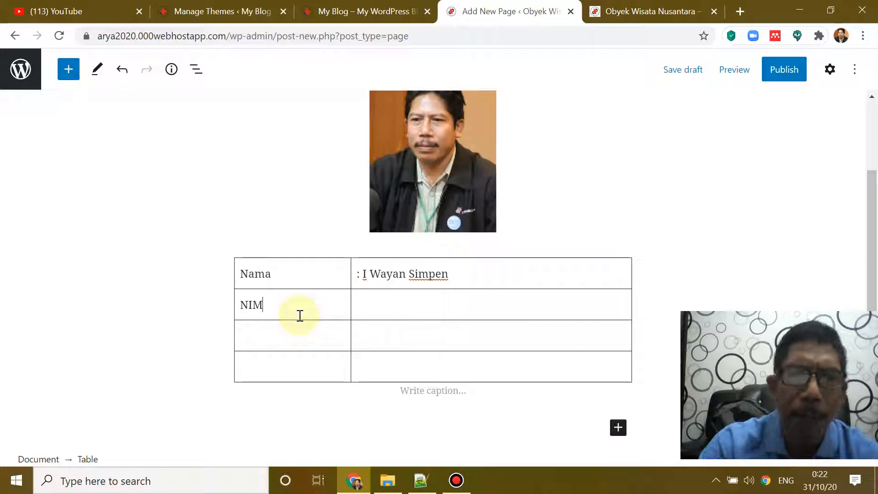
key("BackSpace")
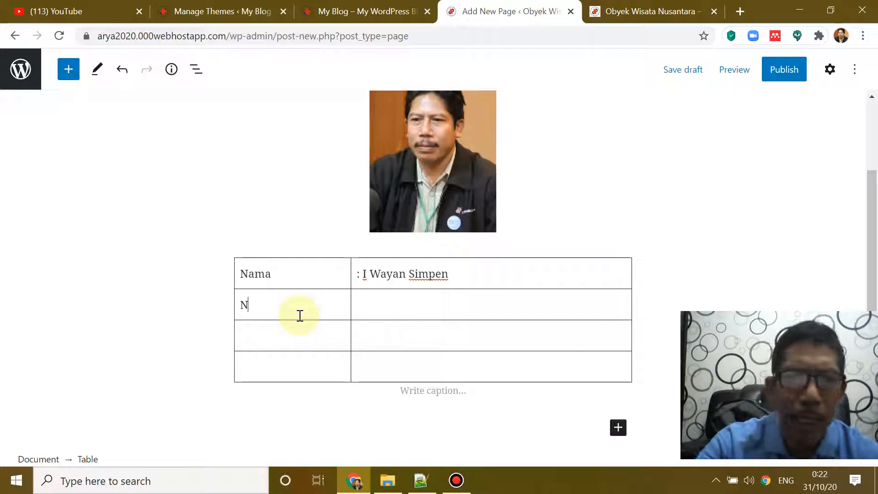
type("DN")
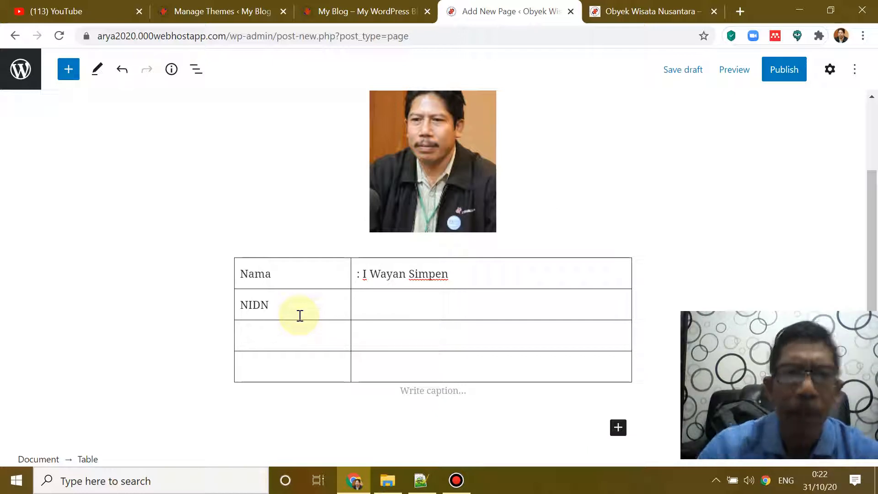
left_click(375, 307)
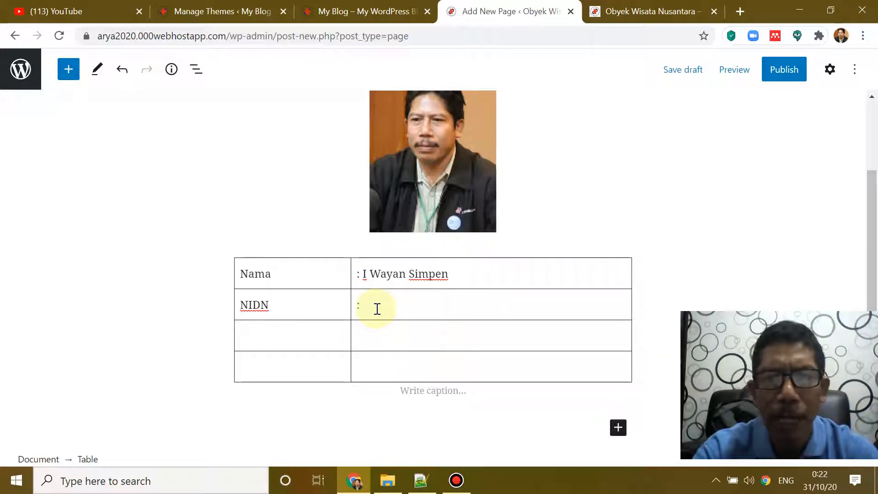
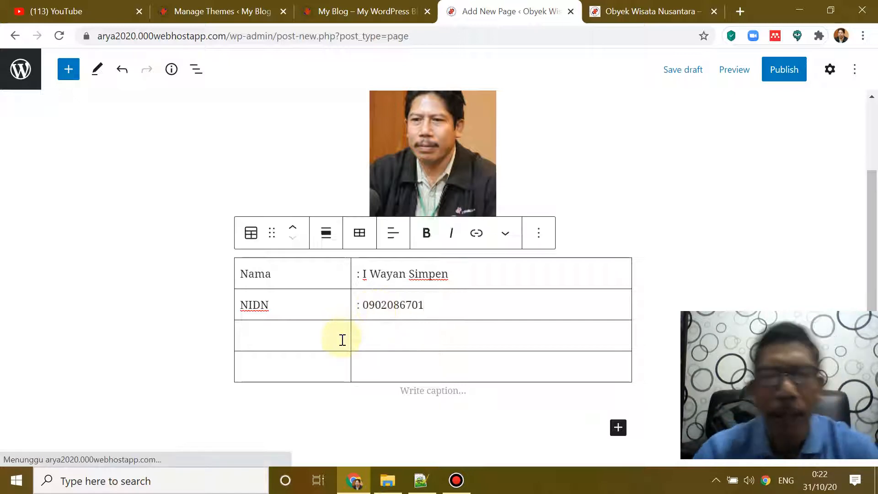
Step: Fill the last two rows: Alamat with the home address, and Boby with ': Coding'
left_click(309, 344)
type("Alam")
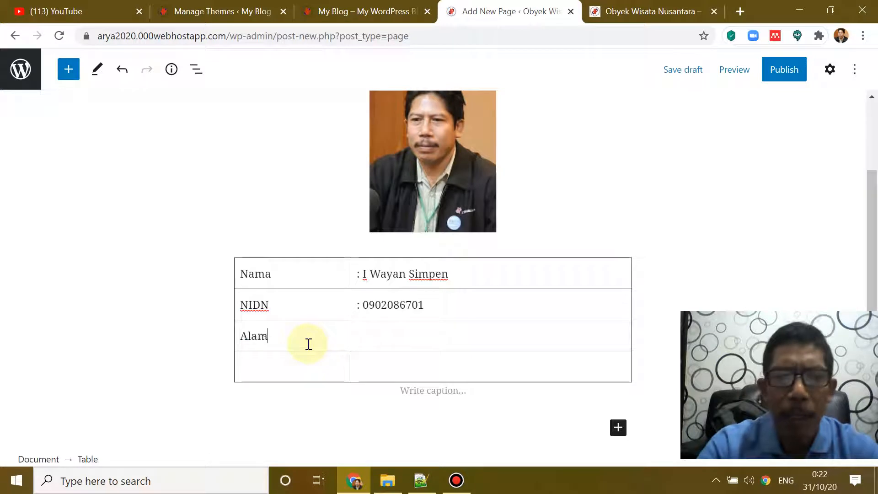
type("at")
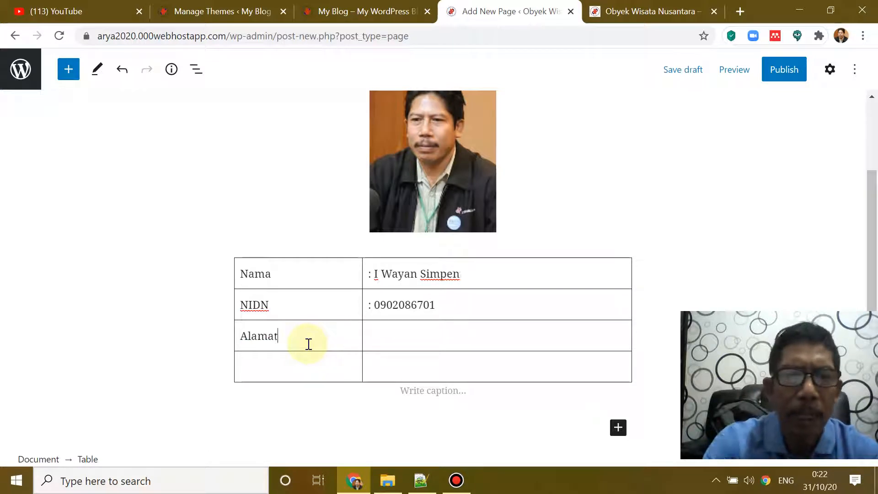
left_click(364, 337)
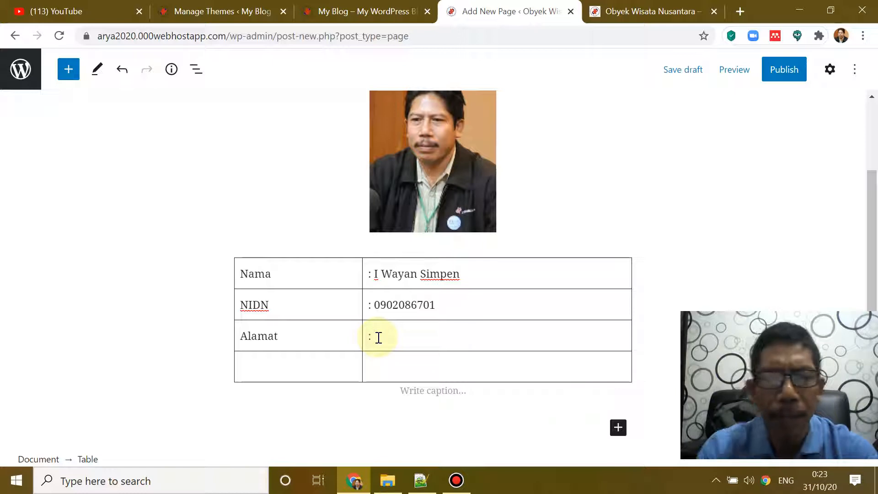
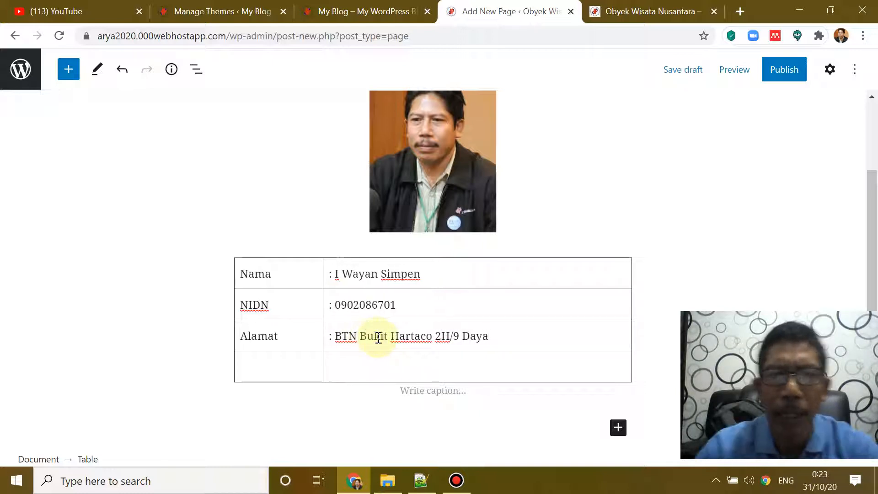
left_click(289, 366)
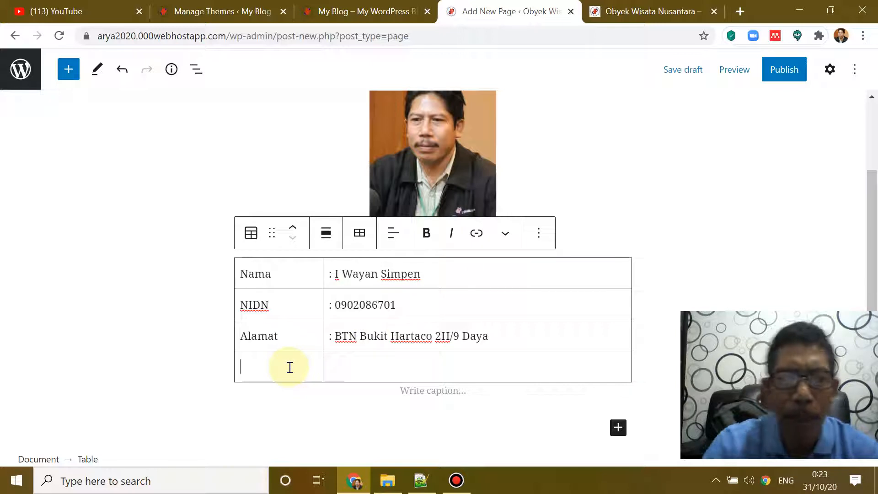
type("Boby")
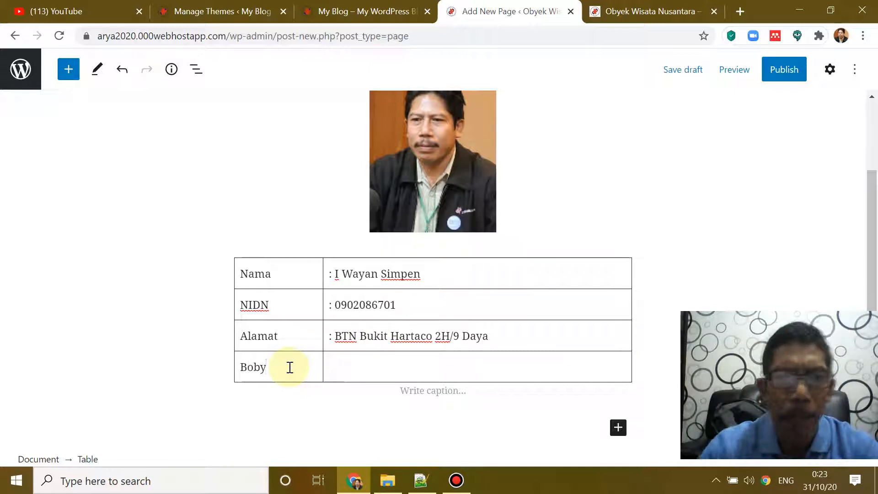
left_click(333, 372)
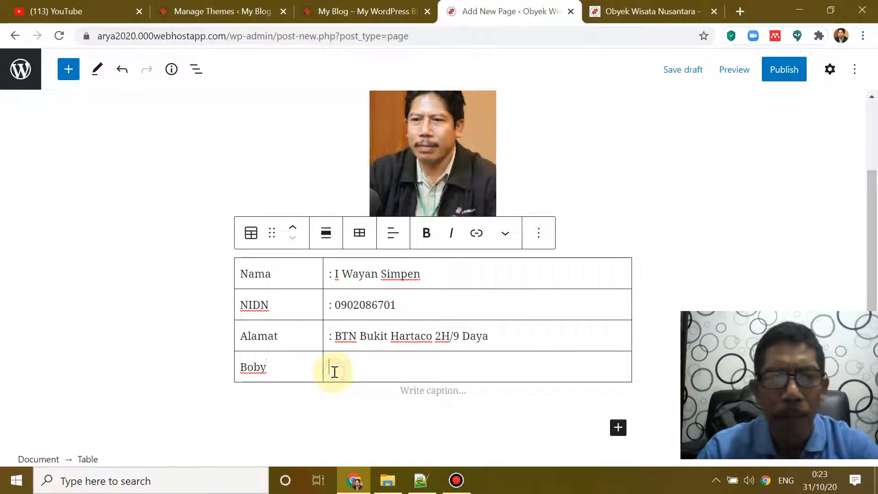
type(": Co")
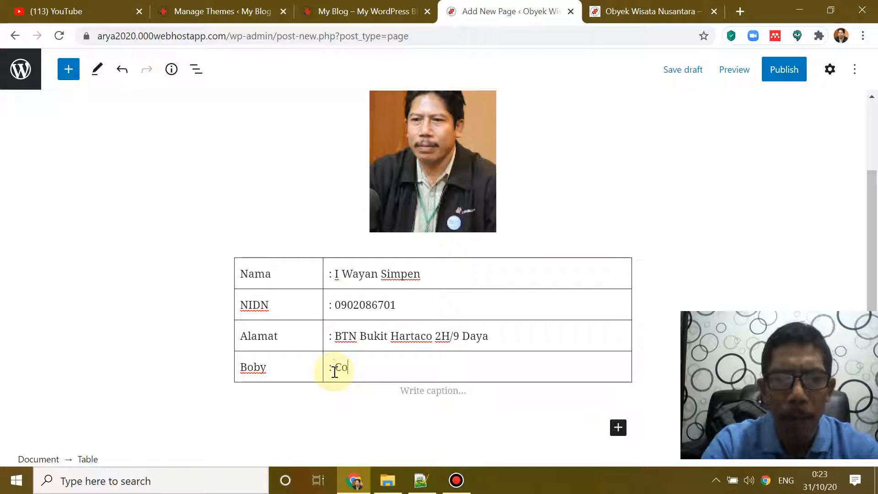
type("ding")
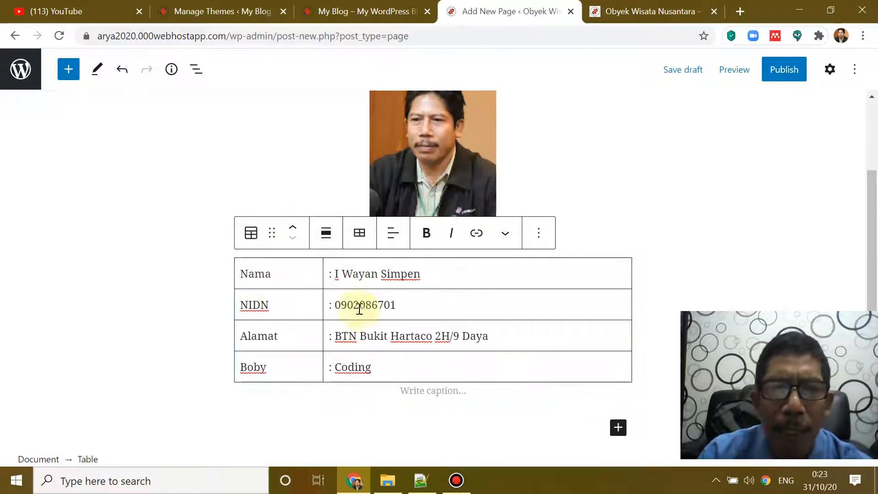
left_click(252, 235)
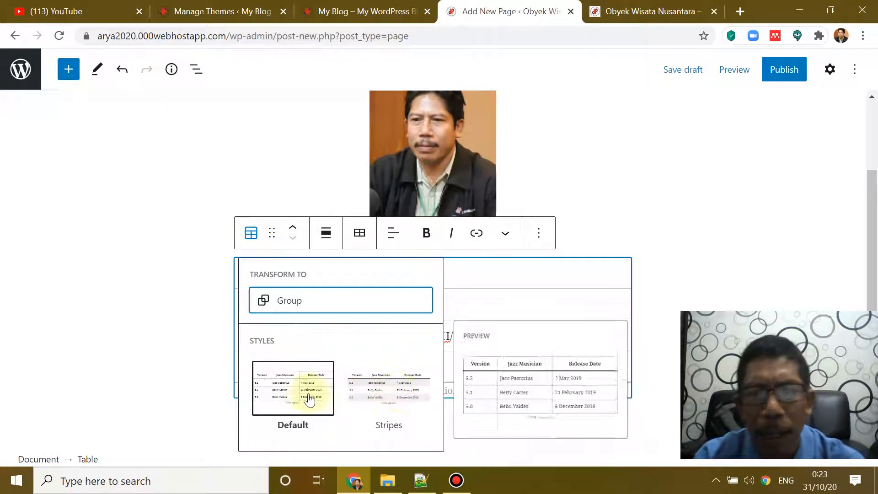
left_click(396, 388)
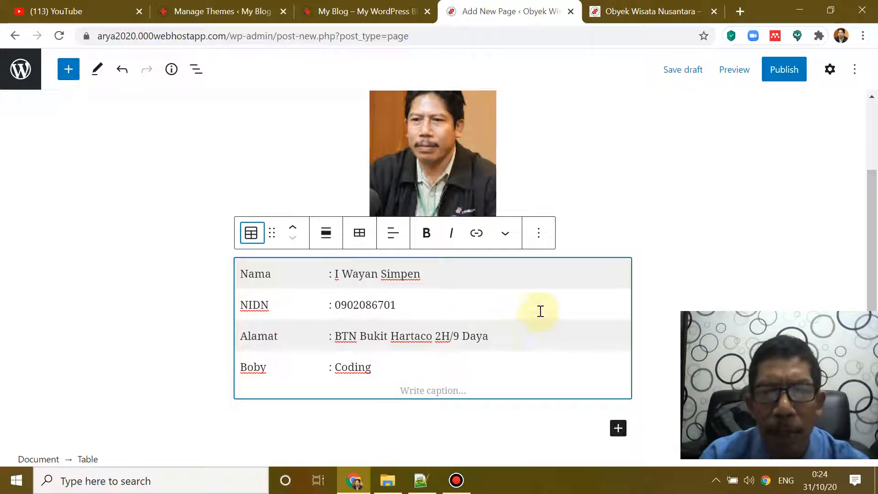
left_click(250, 232)
left_click(295, 384)
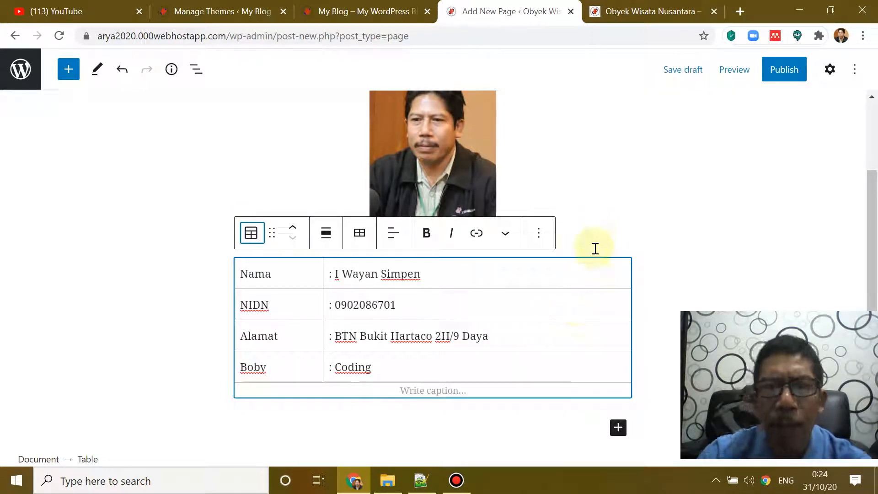
Step: Publish the About Us page, confirming in the pre-publish panel
scroll(606, 199, "down", 4)
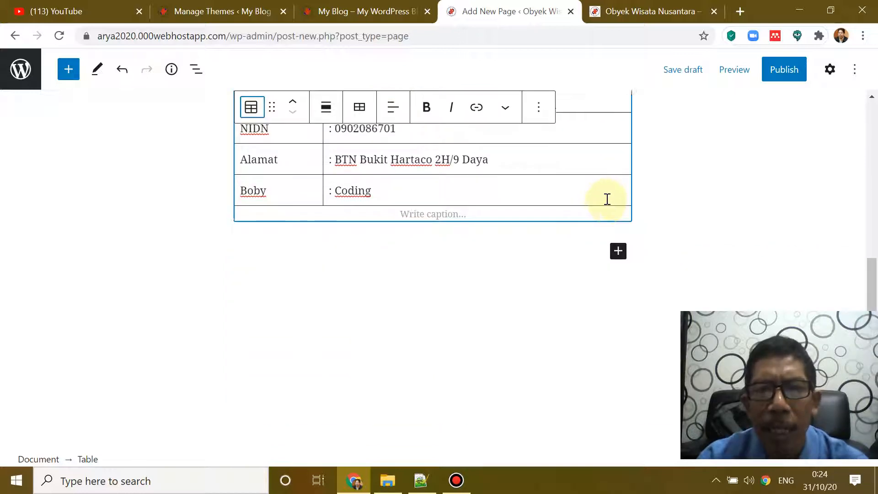
scroll(608, 201, "up", 6)
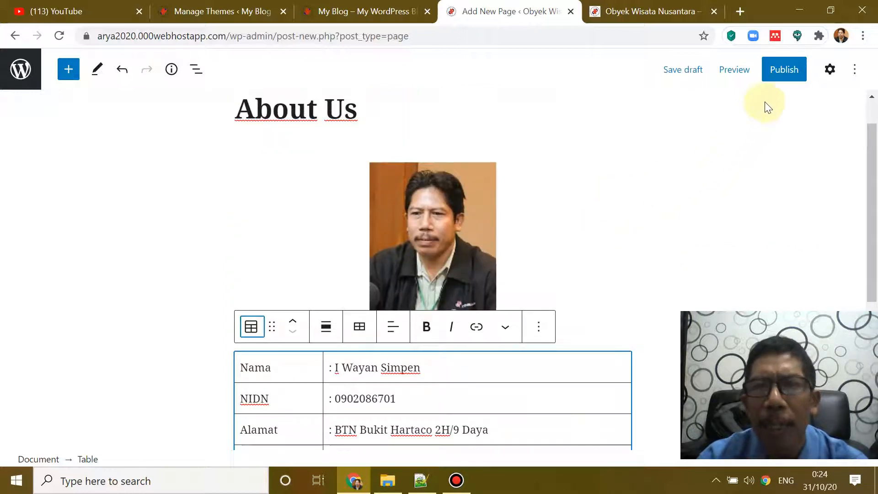
left_click(784, 73)
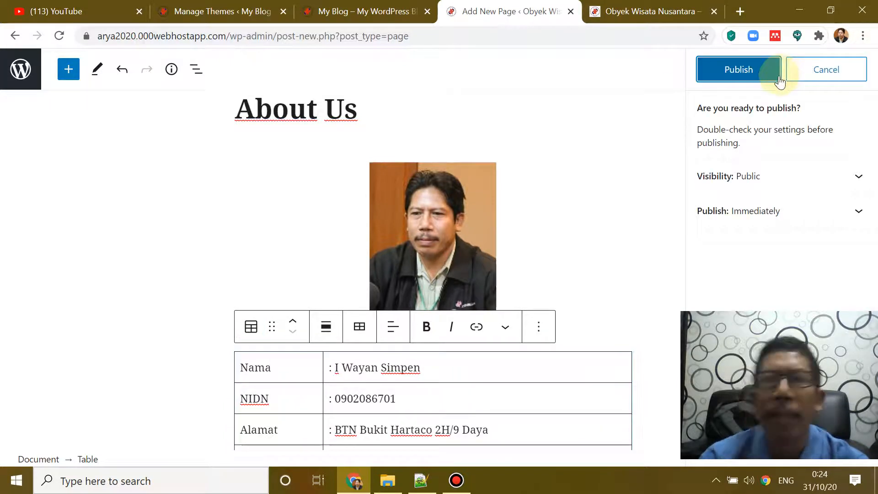
left_click(738, 71)
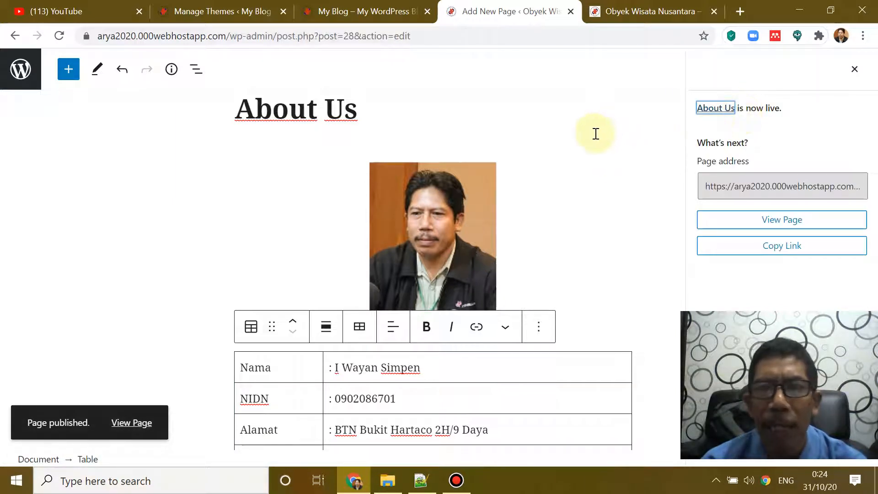
scroll(596, 134, "down", 3)
scroll(591, 142, "up", 4)
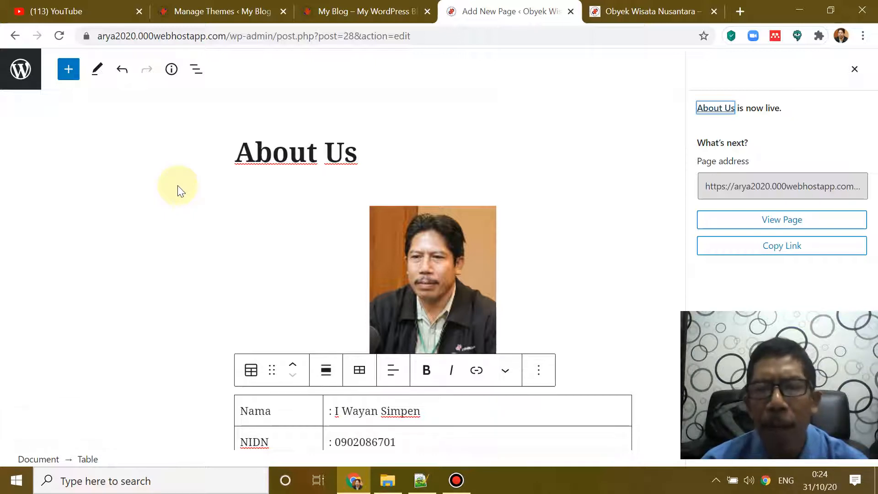
Step: Show the Pages list with About Us published, then reload the live site tab
left_click(22, 74)
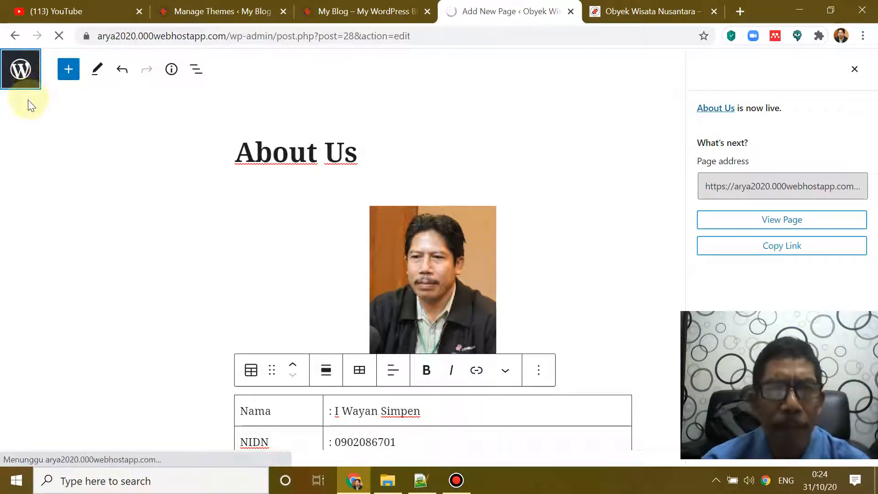
scroll(242, 182, "down", 4)
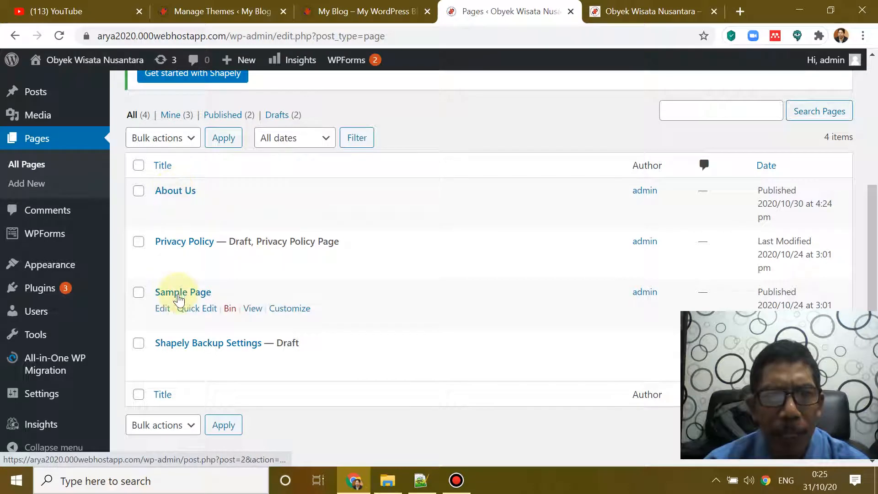
left_click(629, 16)
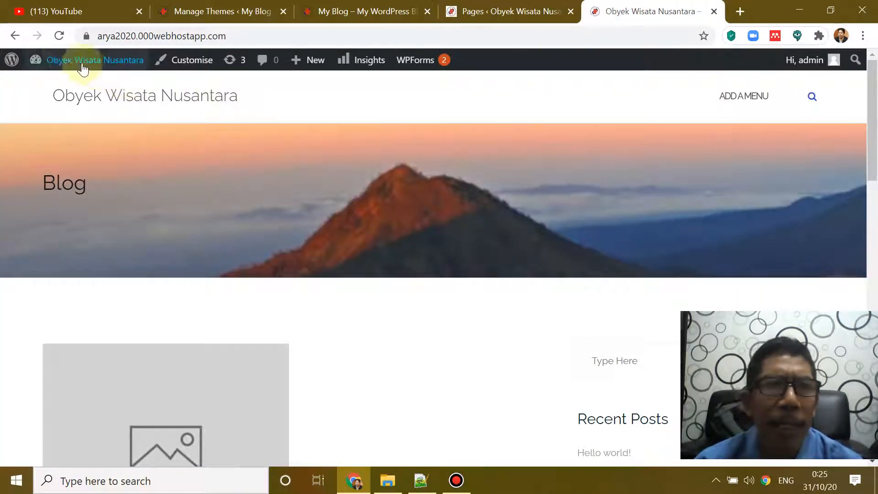
left_click(58, 39)
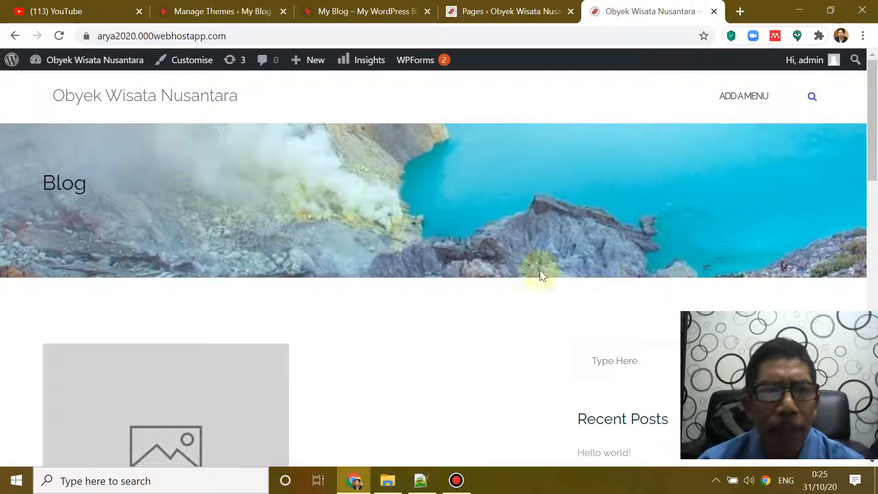
Step: Review the refreshed live site, then return to the WordPress Pages list
scroll(712, 218, "down", 2)
scroll(313, 267, "up", 2)
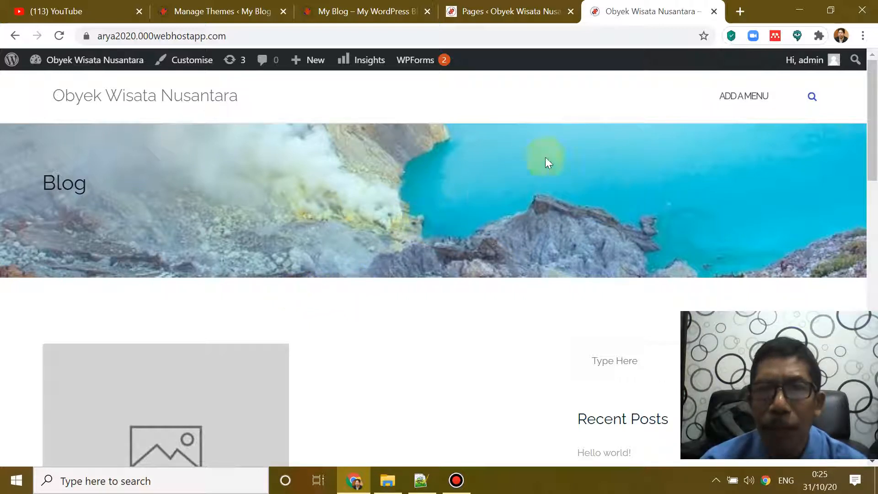
left_click(508, 15)
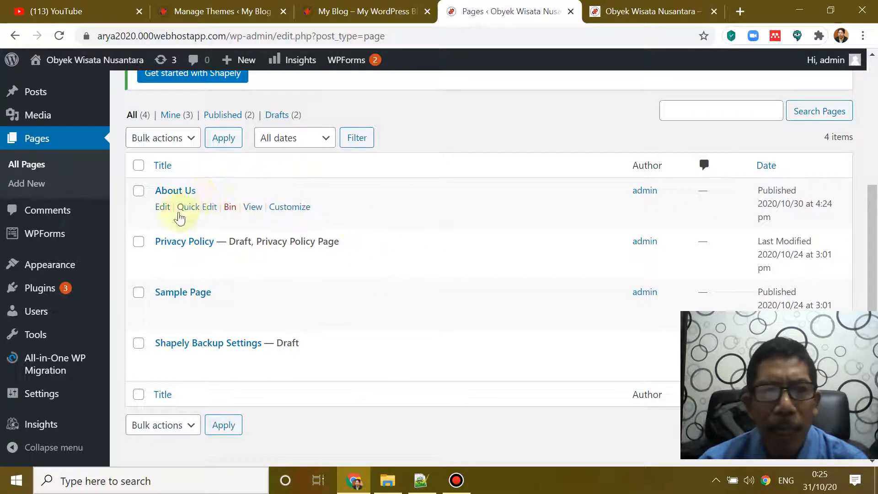
mouse_move(63, 278)
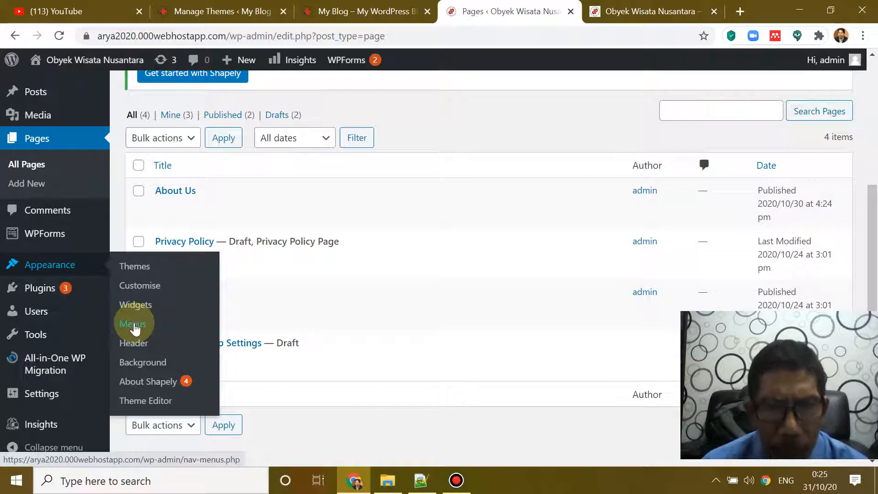
Step: In Appearance > Menus, create an empty navigation menu named 'Menu'
left_click(134, 328)
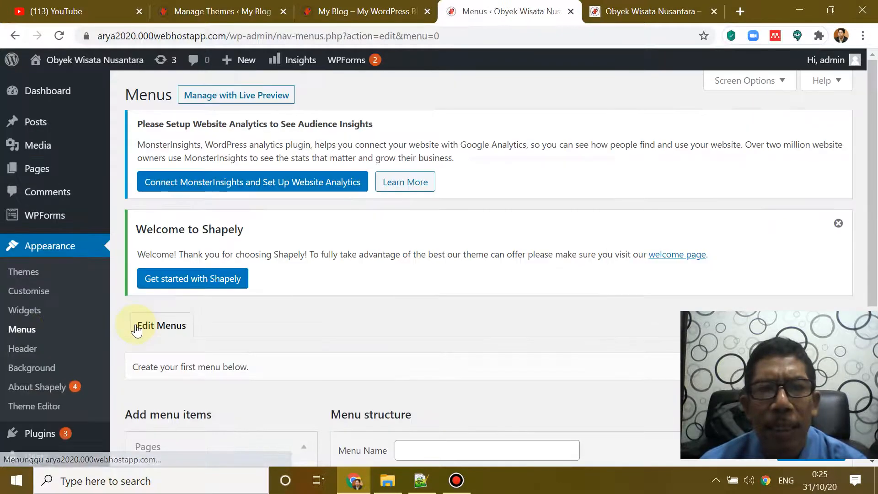
scroll(399, 301, "down", 4)
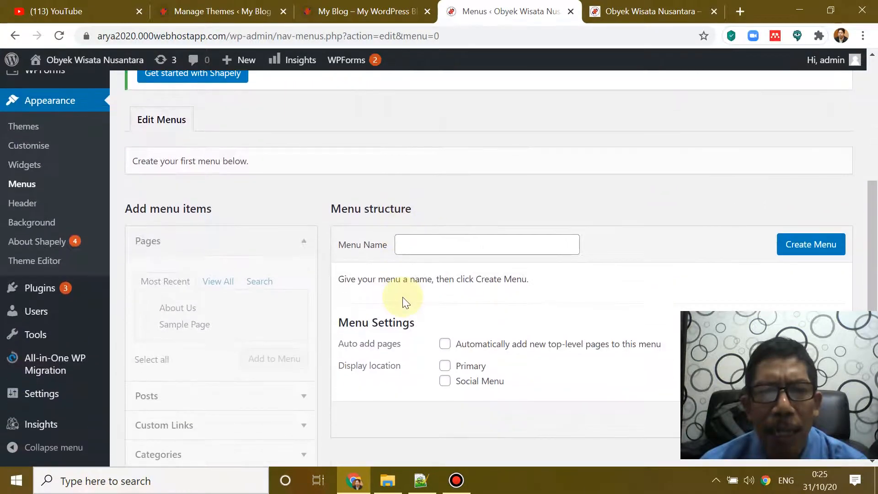
left_click(428, 241)
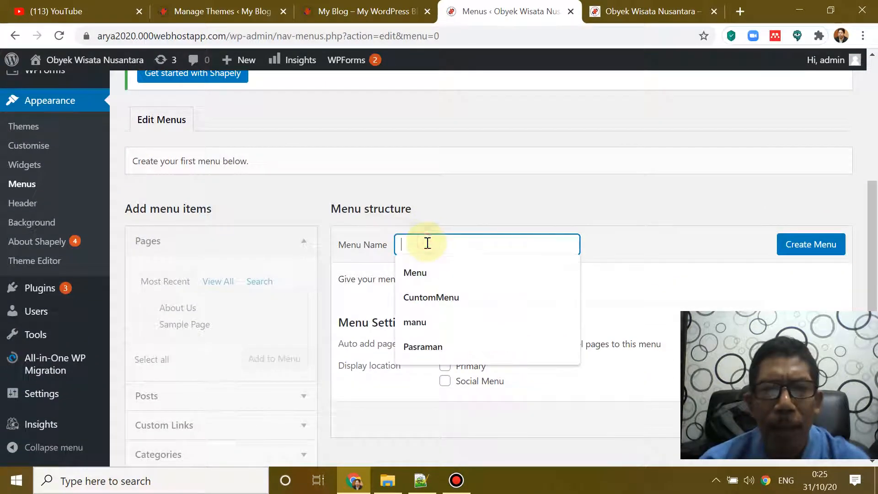
left_click(430, 273)
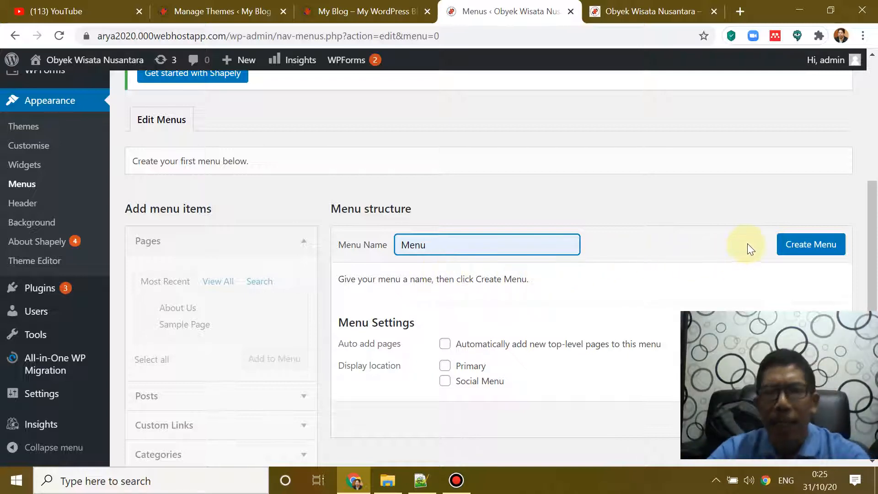
left_click(799, 251)
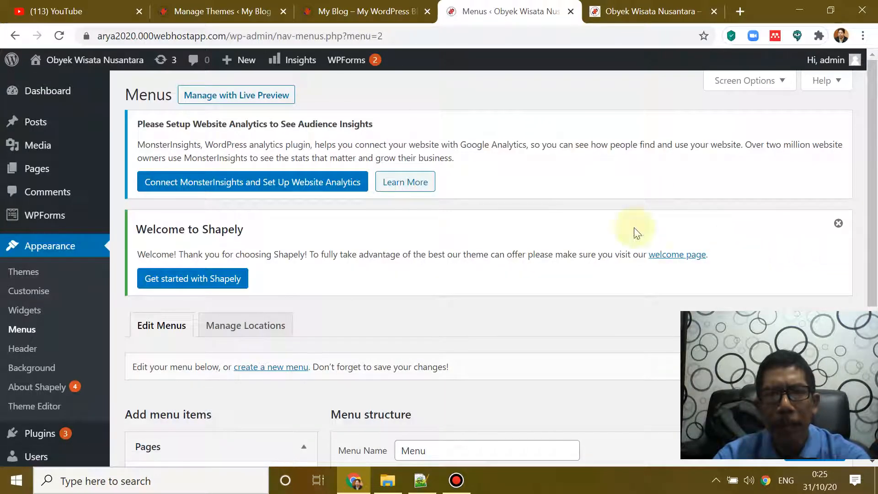
scroll(529, 216, "down", 5)
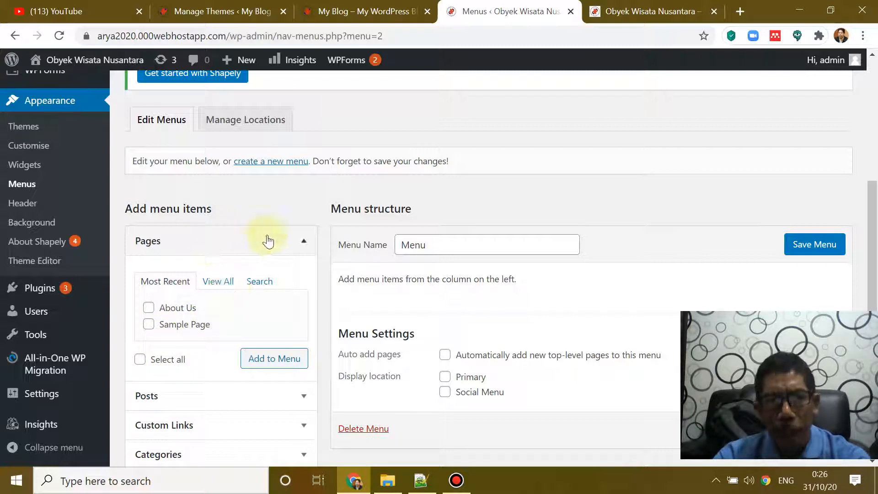
scroll(206, 356, "down", 1)
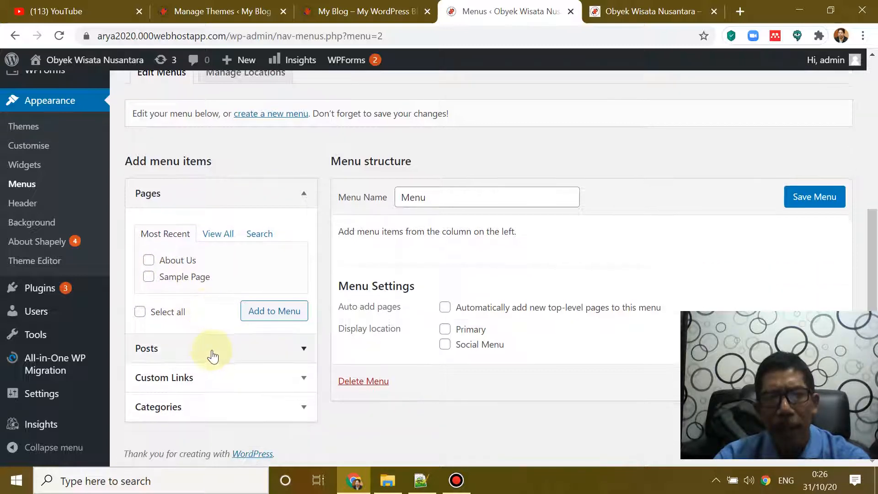
left_click(300, 409)
scroll(292, 389, "down", 3)
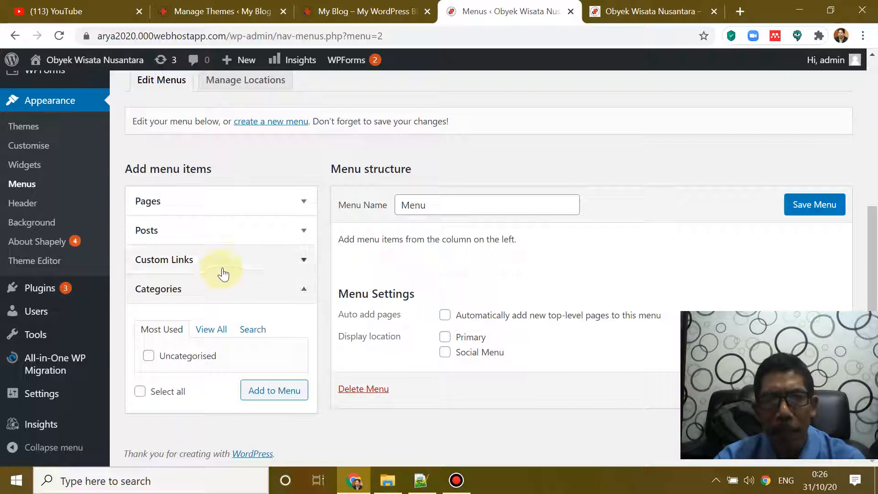
left_click(300, 289)
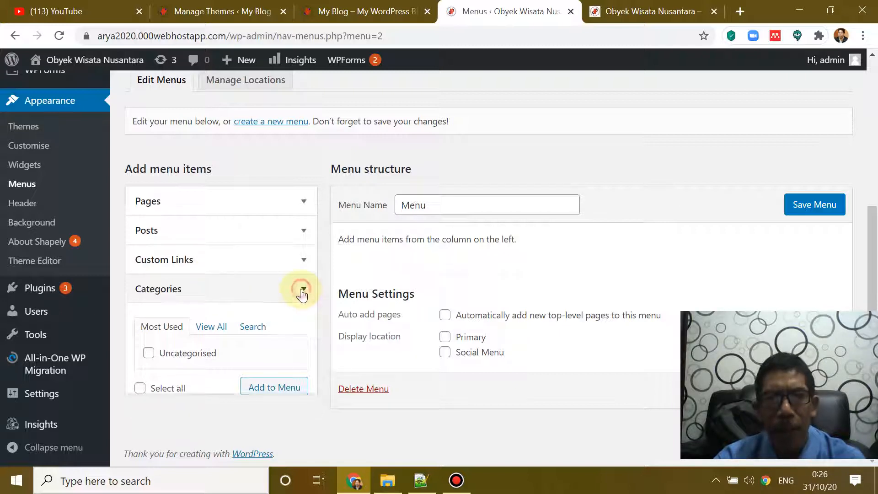
left_click(304, 203)
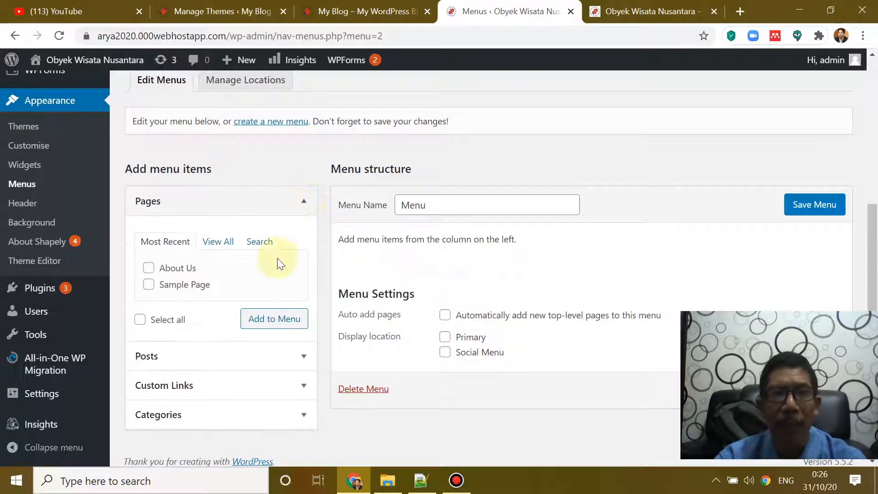
Step: Tick About Us and select all pages, then add them to the menu structure
left_click(148, 268)
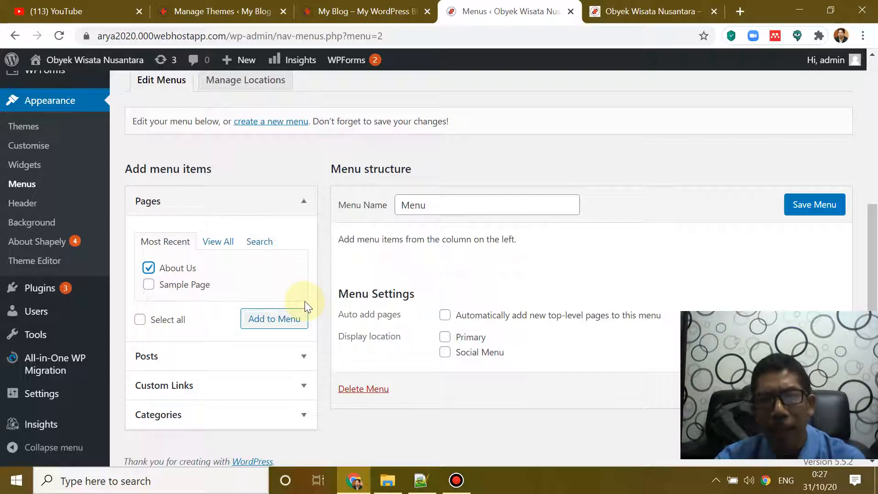
left_click(140, 320)
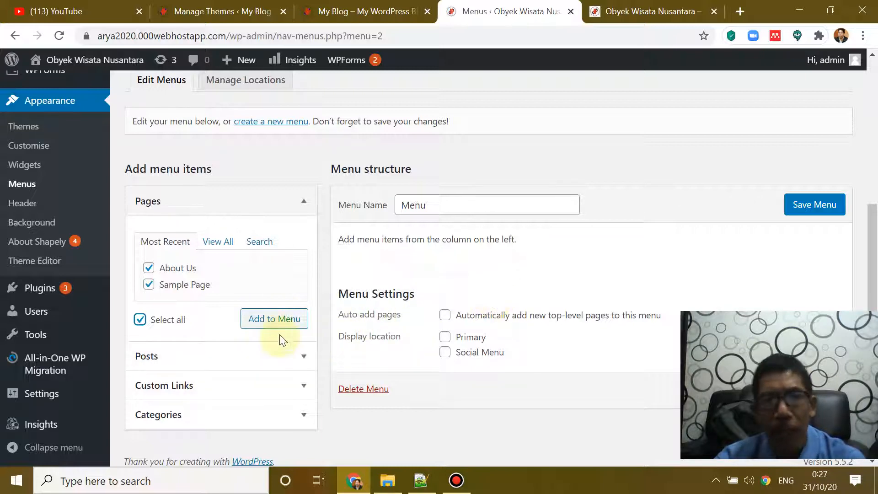
left_click(276, 323)
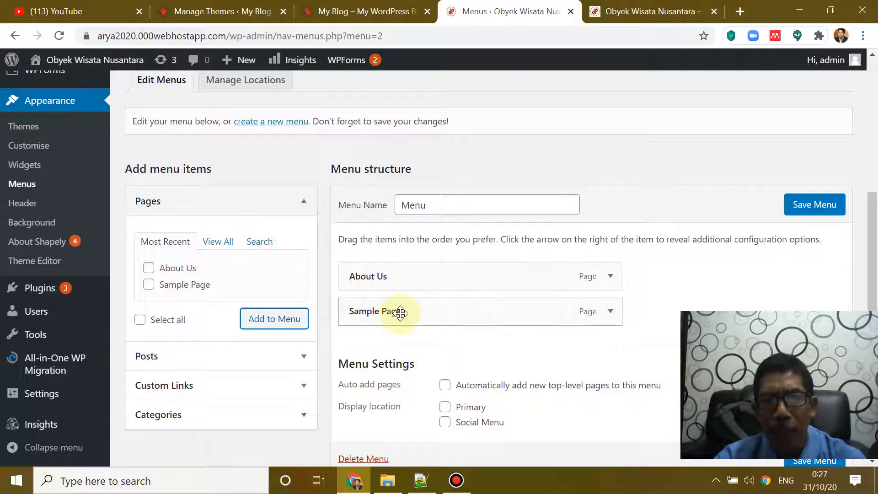
Step: Tick the Primary display location and 'Automatically add new top-level pages to this menu'
scroll(454, 284, "down", 2)
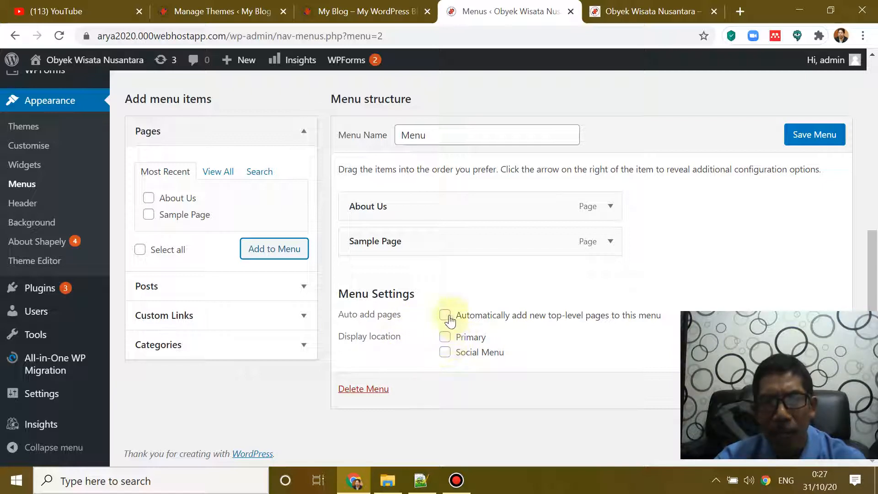
left_click(445, 338)
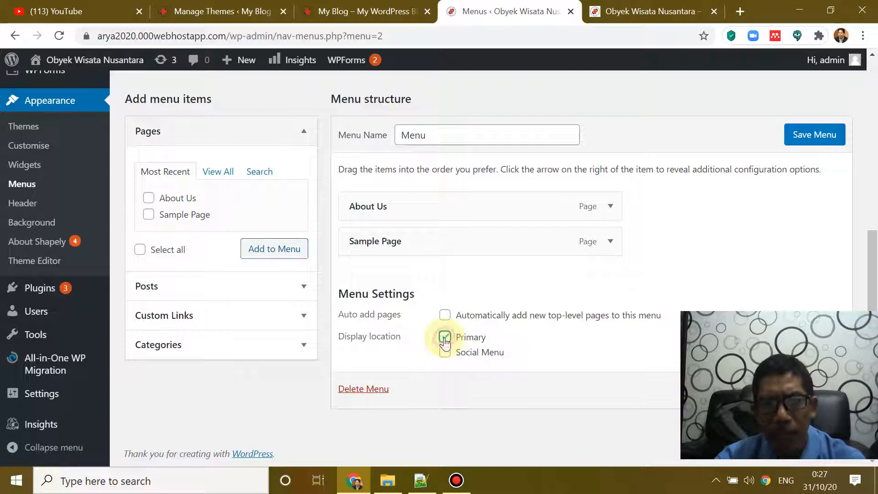
left_click(446, 317)
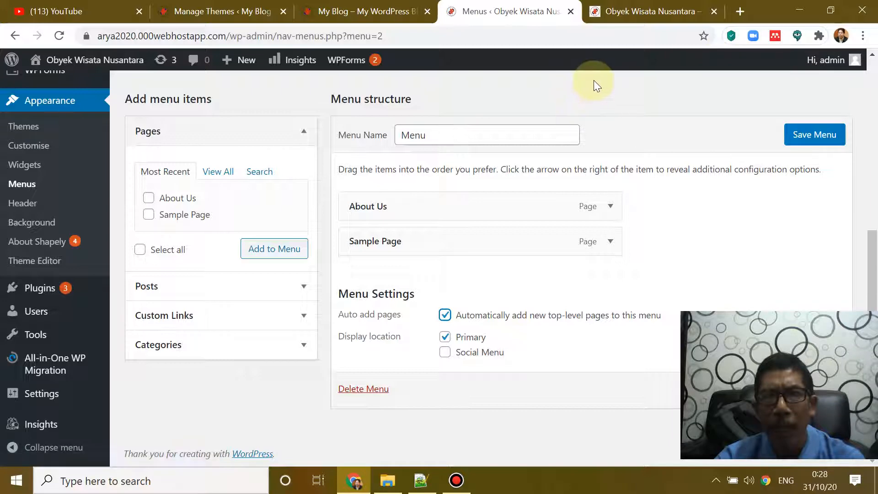
Step: Check the live site's current header menu, then return to the menu settings
left_click(676, 10)
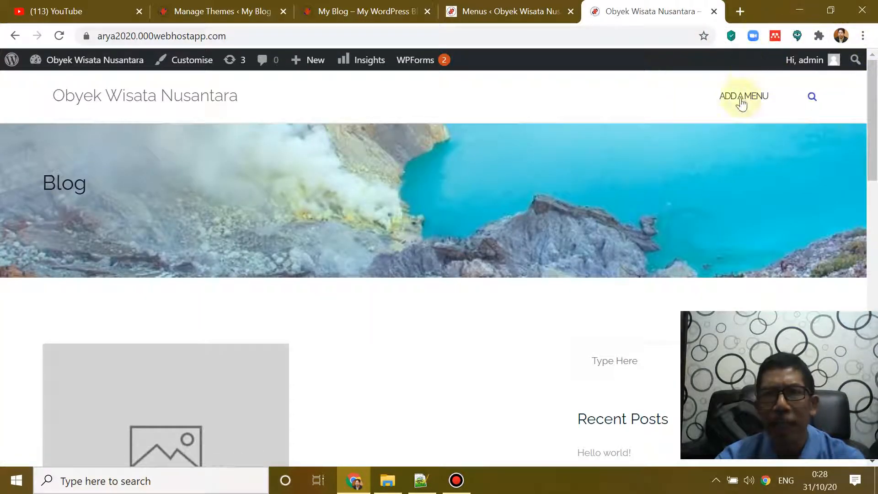
scroll(832, 94, "down", 3)
scroll(832, 94, "up", 3)
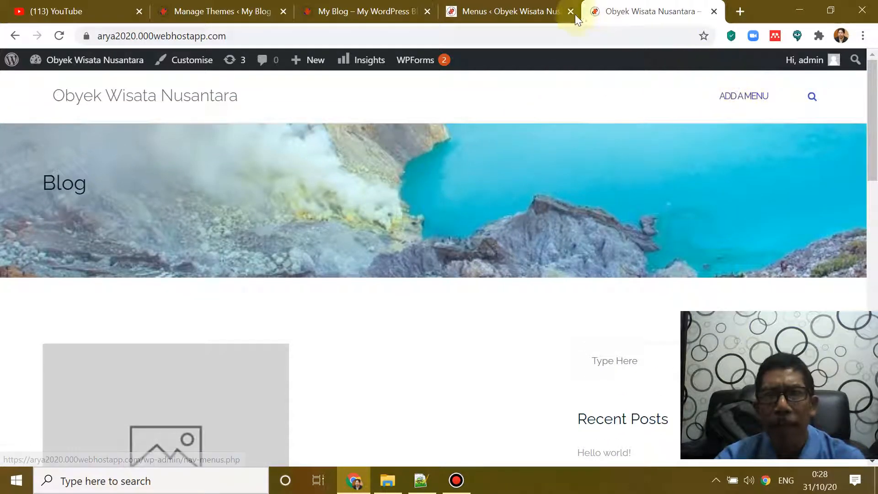
left_click(531, 17)
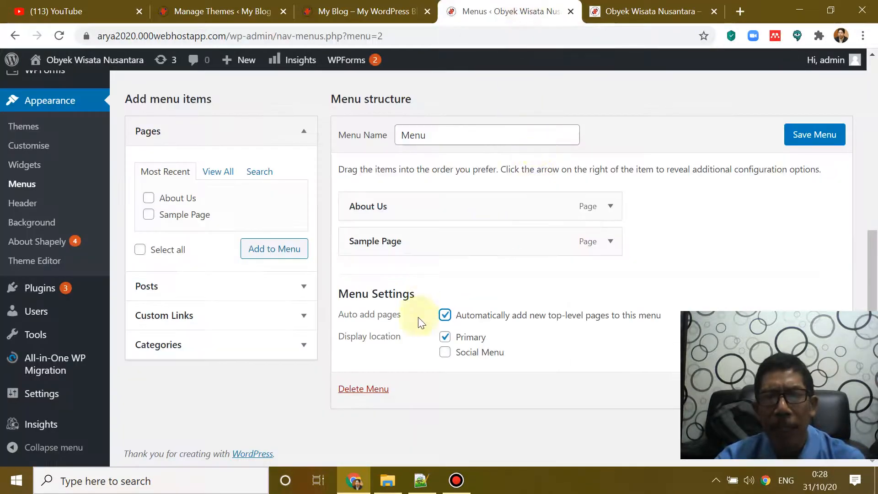
Step: Save the menu and reload the live site to show the new header menu
left_click(815, 141)
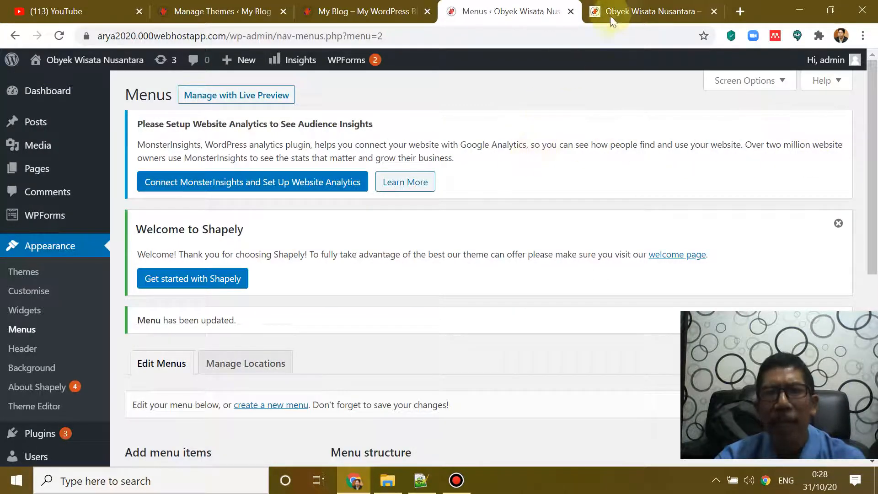
left_click(630, 12)
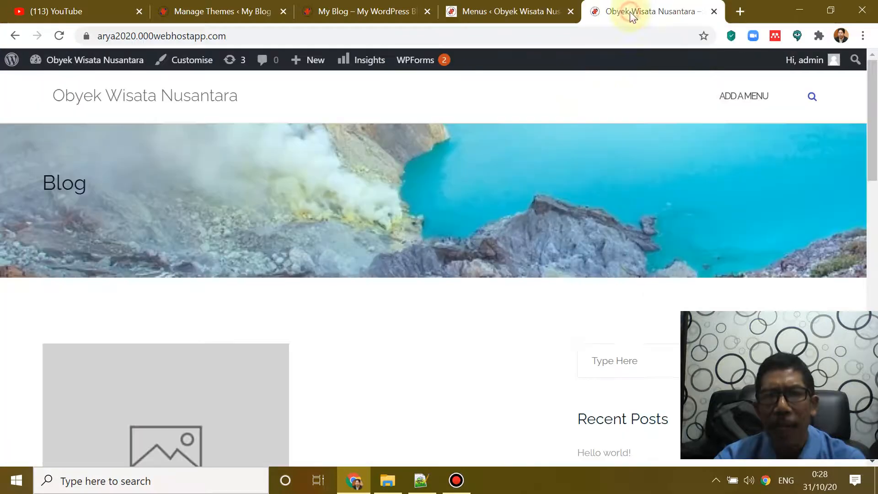
left_click(58, 36)
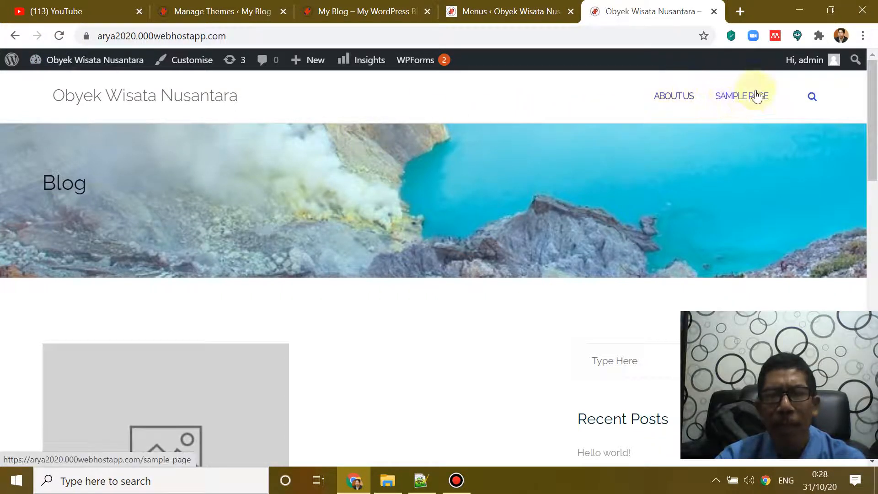
Step: Test the ABOUT US and SAMPLE PAGE header links, then return to the Menus screen
left_click(683, 102)
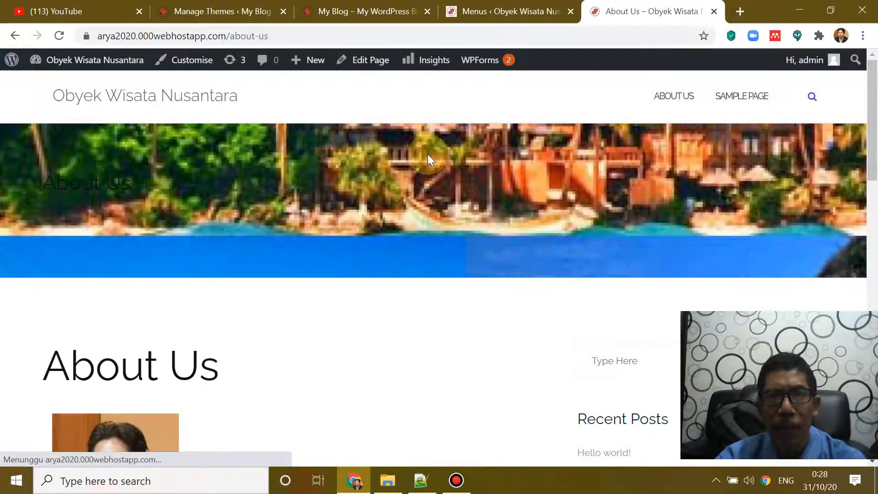
scroll(429, 158, "down", 5)
scroll(254, 183, "down", 3)
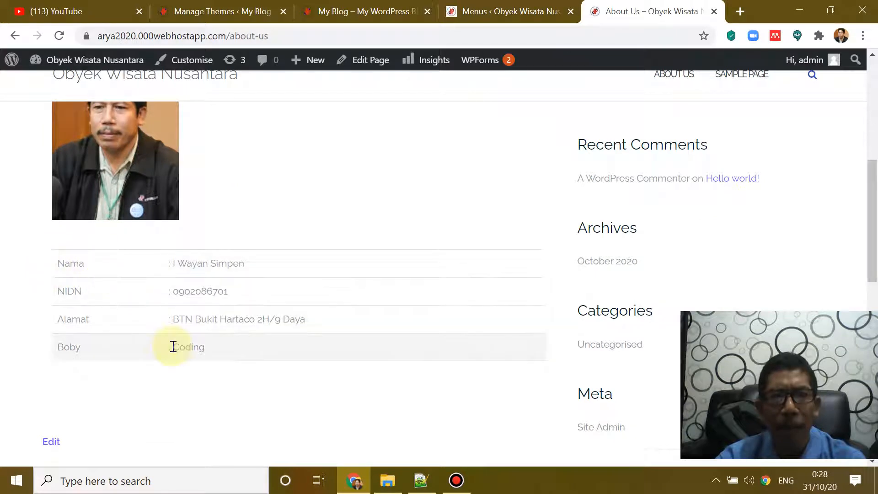
scroll(491, 239, "up", 3)
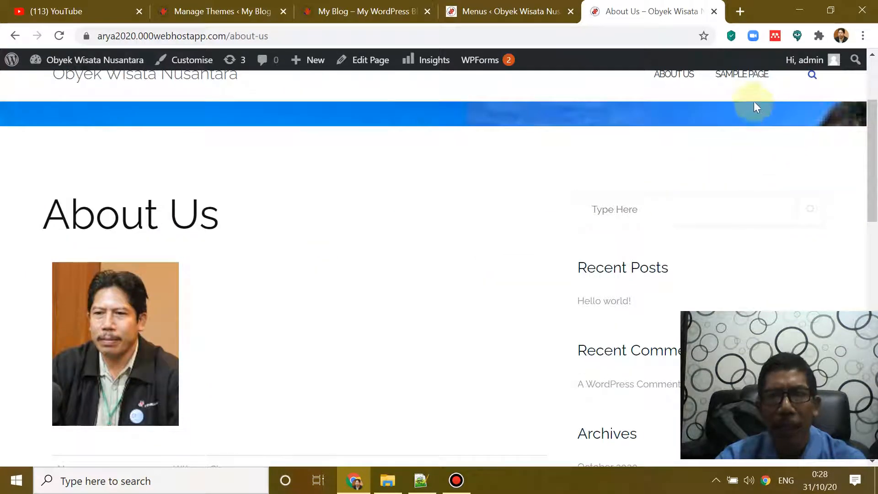
left_click(749, 76)
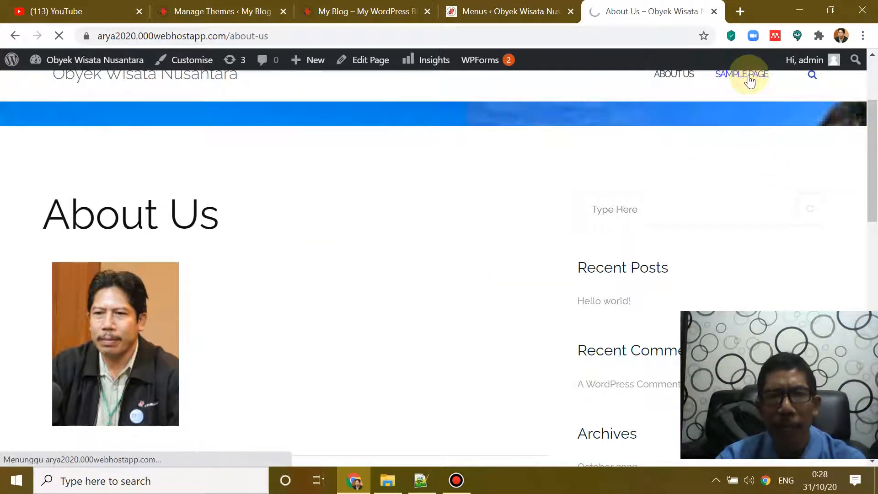
scroll(514, 187, "down", 8)
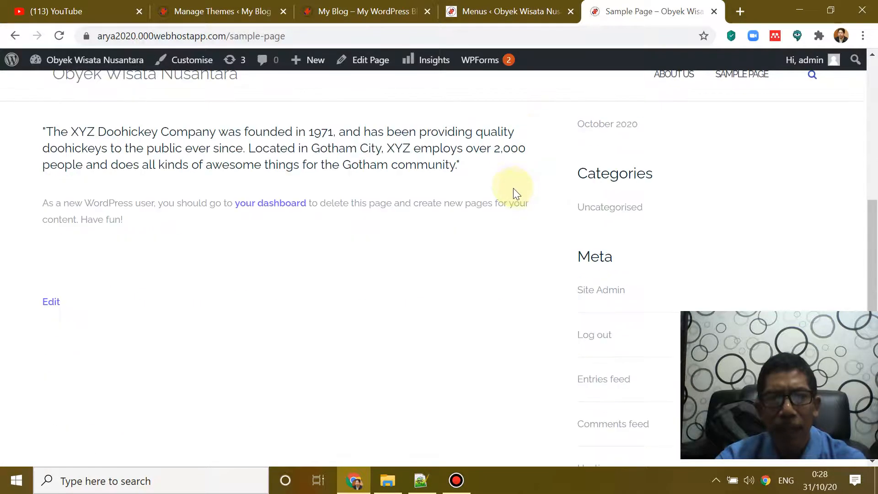
scroll(511, 185, "up", 7)
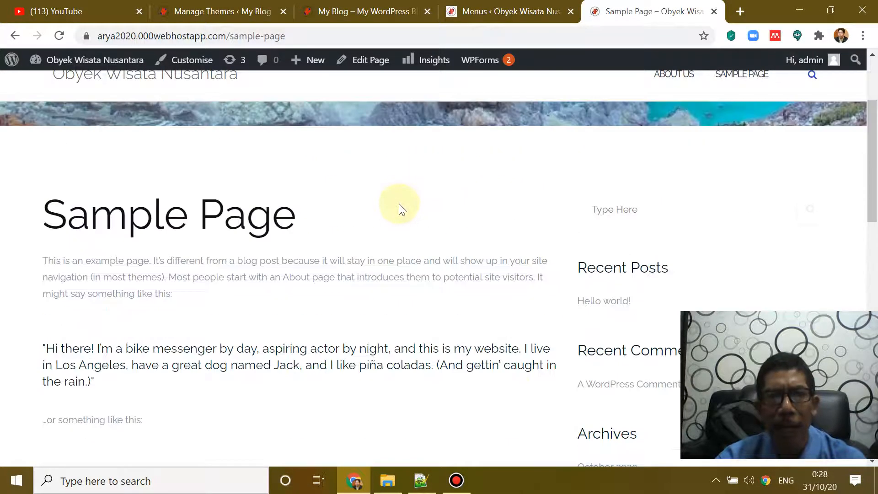
scroll(369, 210, "up", 3)
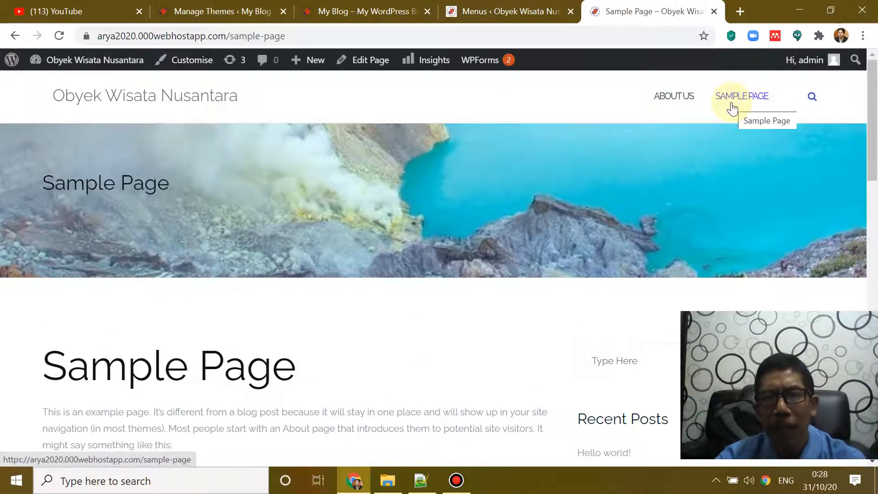
scroll(567, 183, "down", 5)
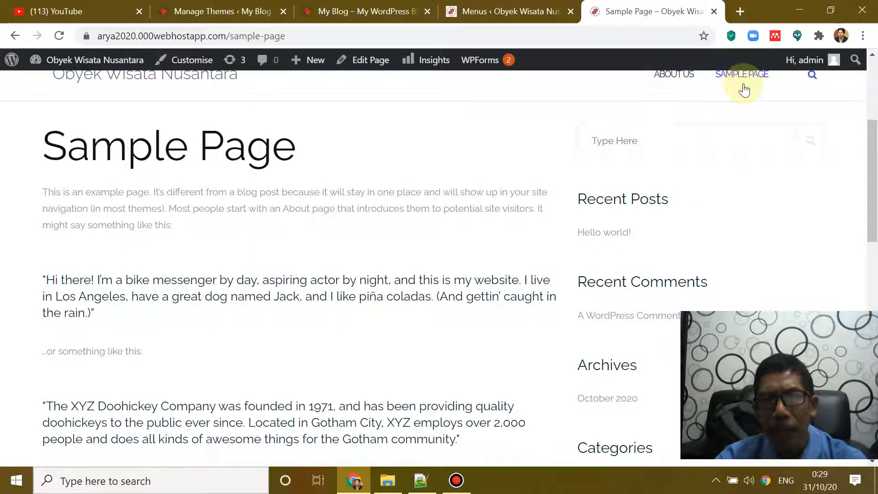
scroll(686, 119, "up", 3)
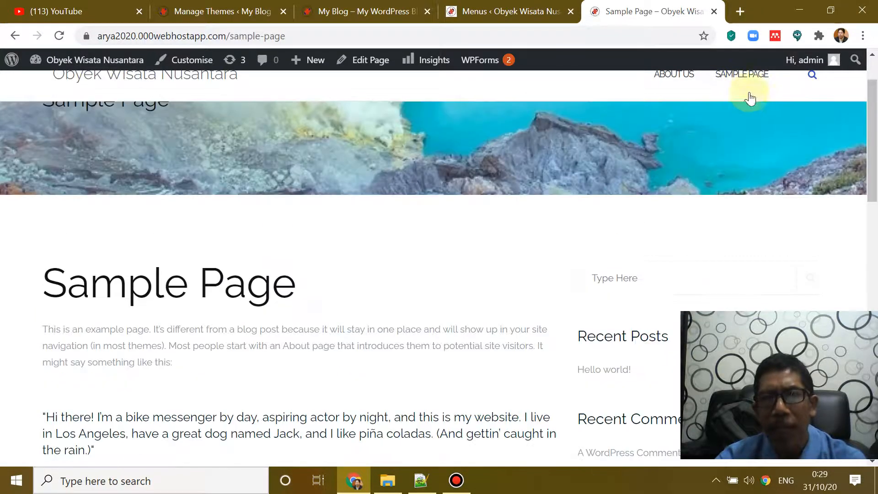
mouse_move(744, 77)
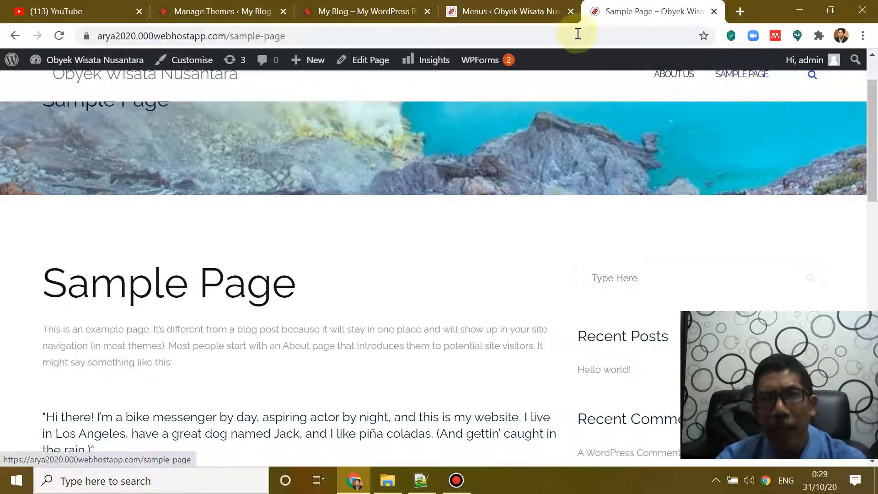
left_click(512, 14)
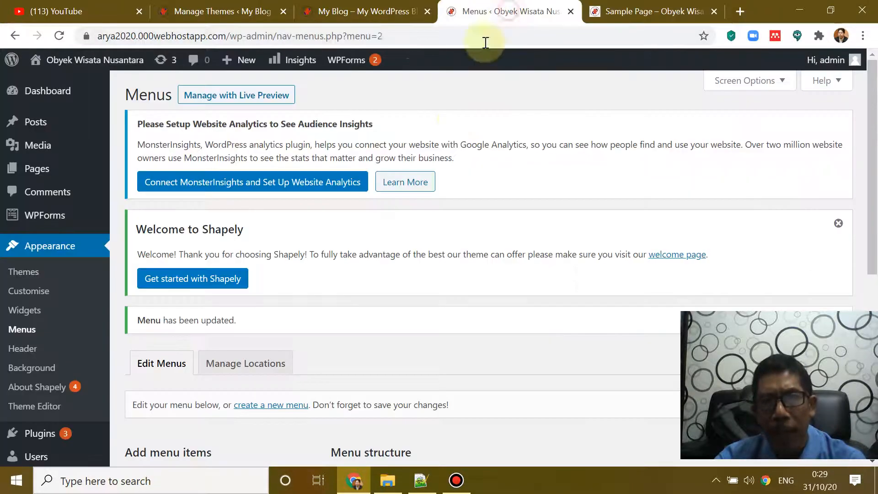
Step: Go to All Pages and open the About Us page for editing
mouse_move(59, 178)
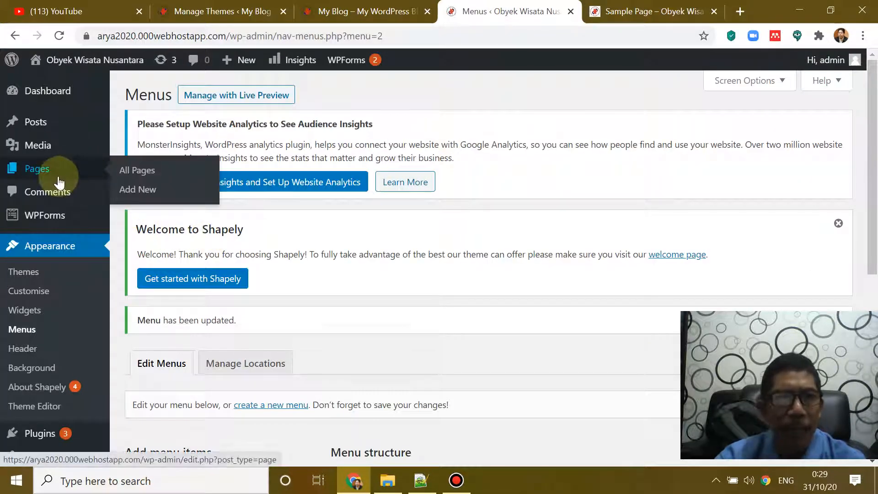
left_click(138, 178)
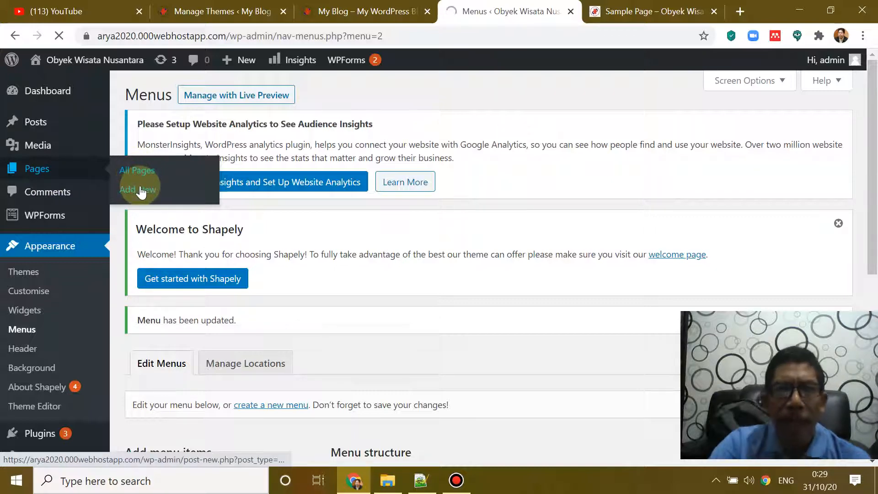
scroll(274, 275, "down", 5)
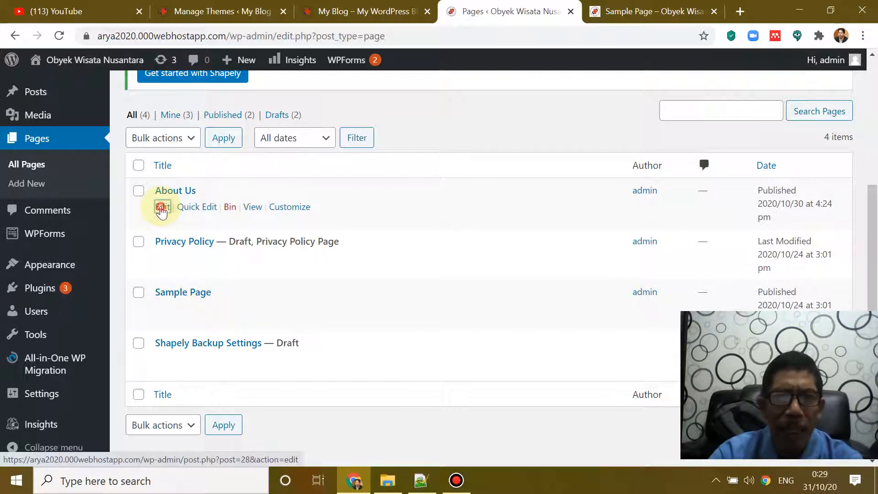
left_click(161, 209)
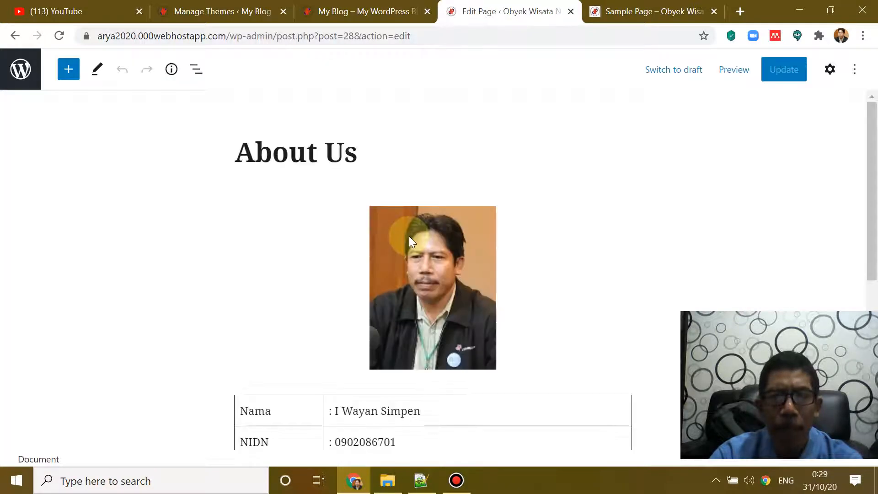
Step: Change the Boby row's 'Coding' to 'Coding Program' and update the About Us page
scroll(410, 237, "down", 5)
left_click(436, 235)
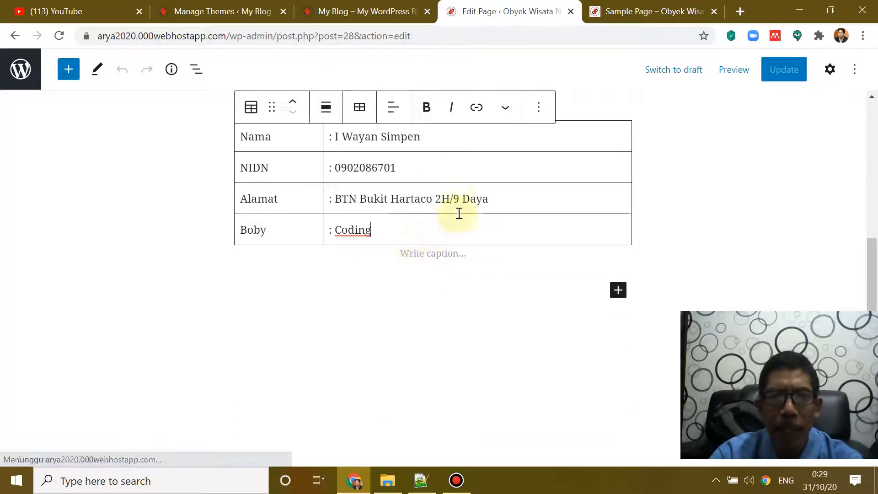
scroll(487, 192, "up", 3)
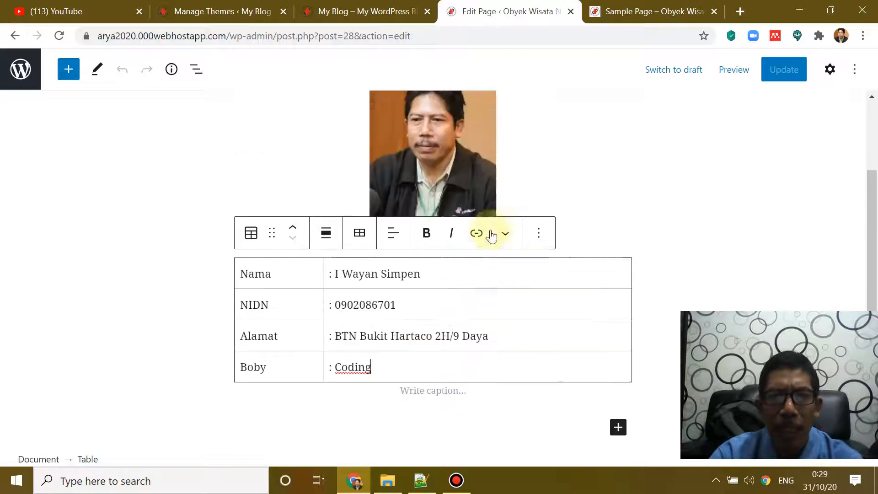
left_click(457, 274)
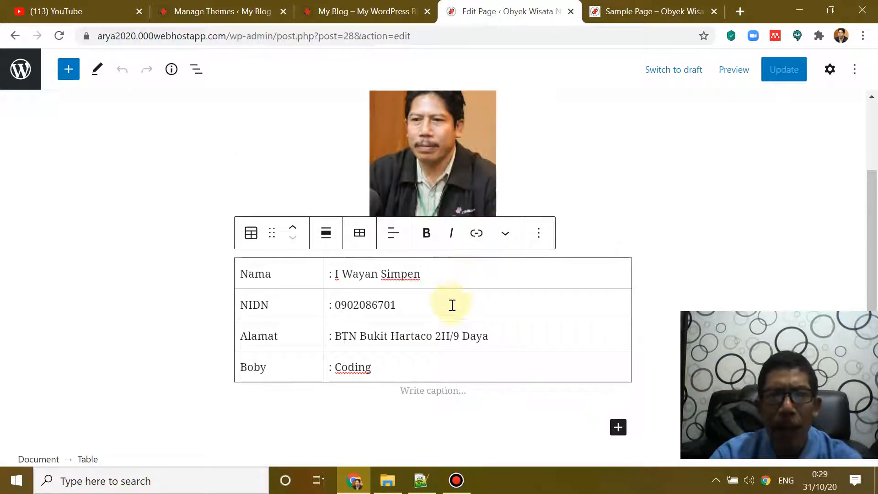
left_click(402, 374)
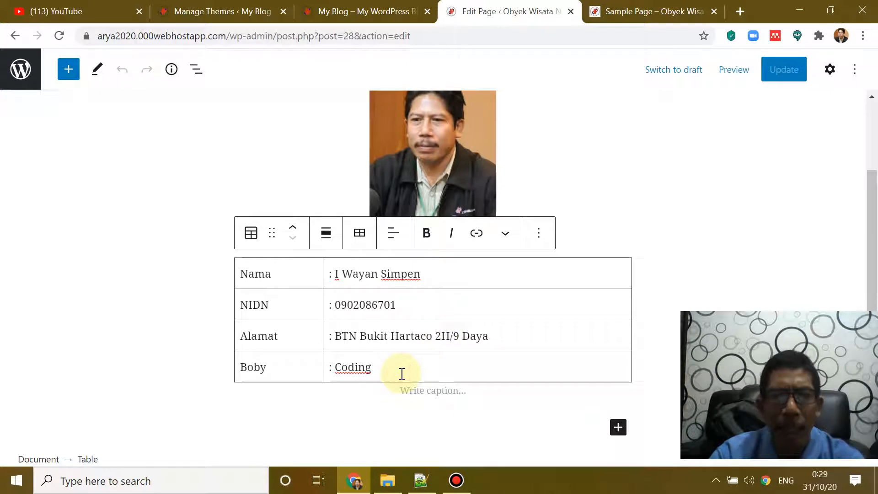
type("Pro")
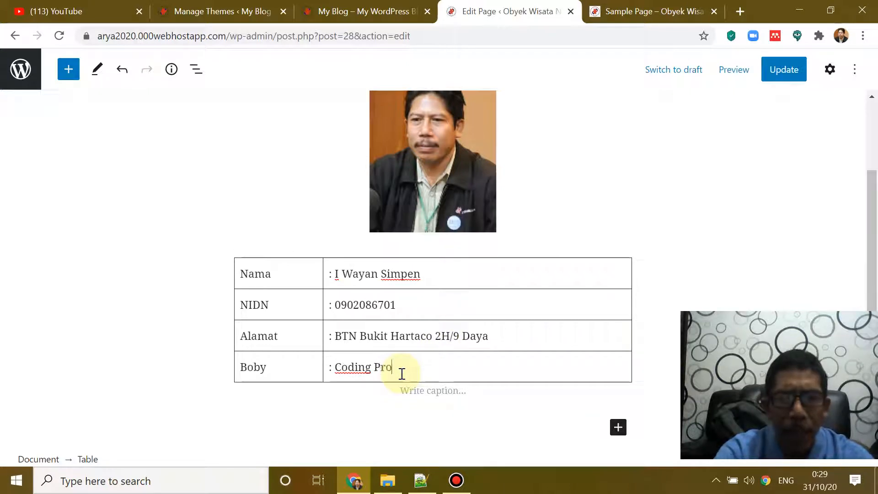
type("gram")
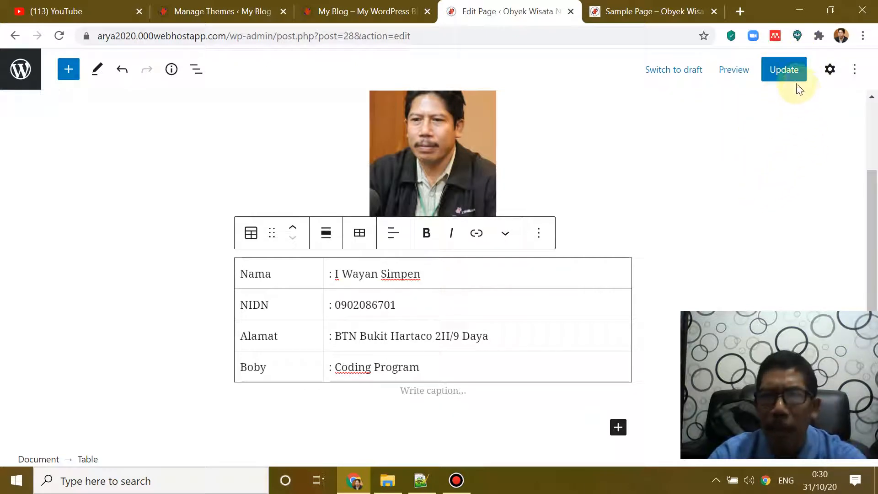
left_click(784, 70)
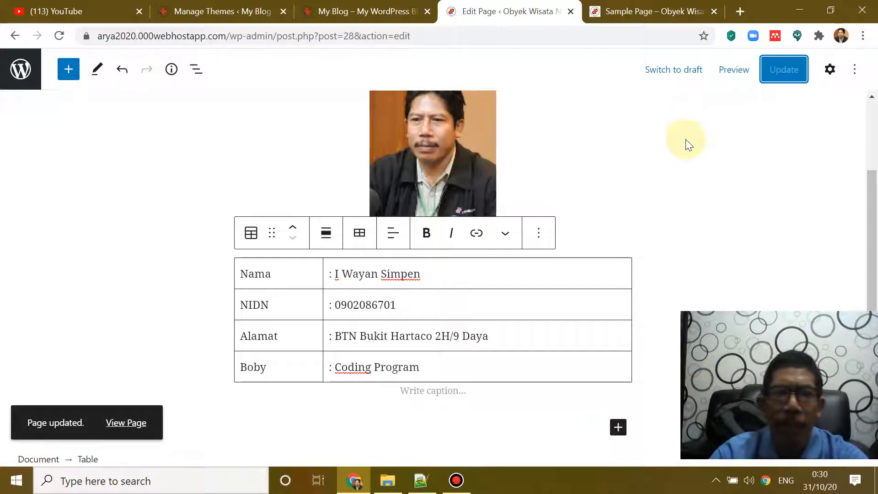
scroll(640, 164, "up", 3)
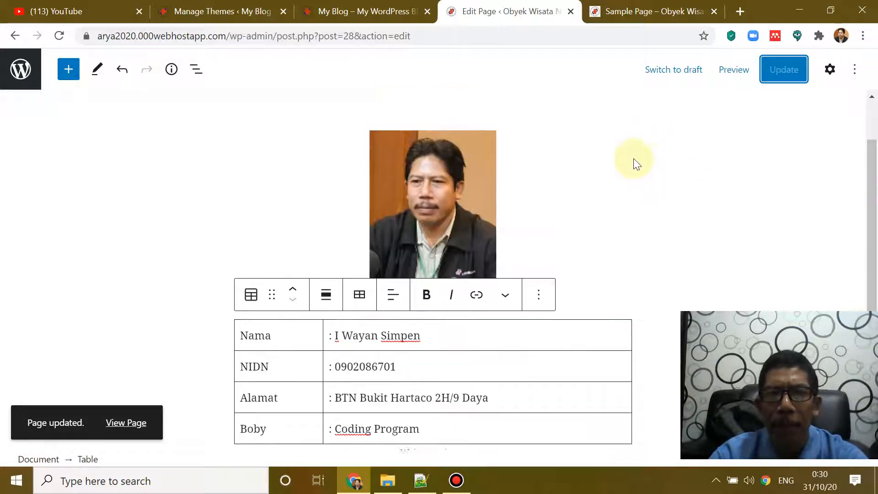
Step: Move Sample Page to the Bin from the Pages list, then view the live Sample Page tab
left_click(22, 65)
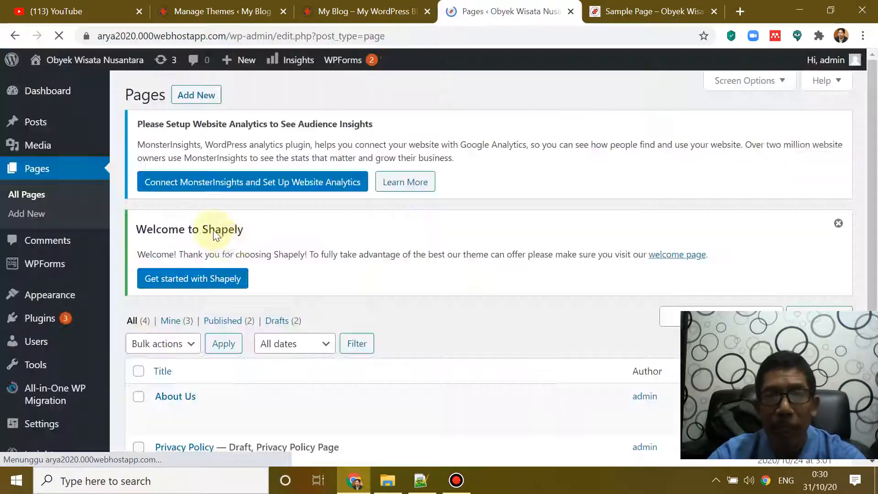
scroll(417, 304, "down", 5)
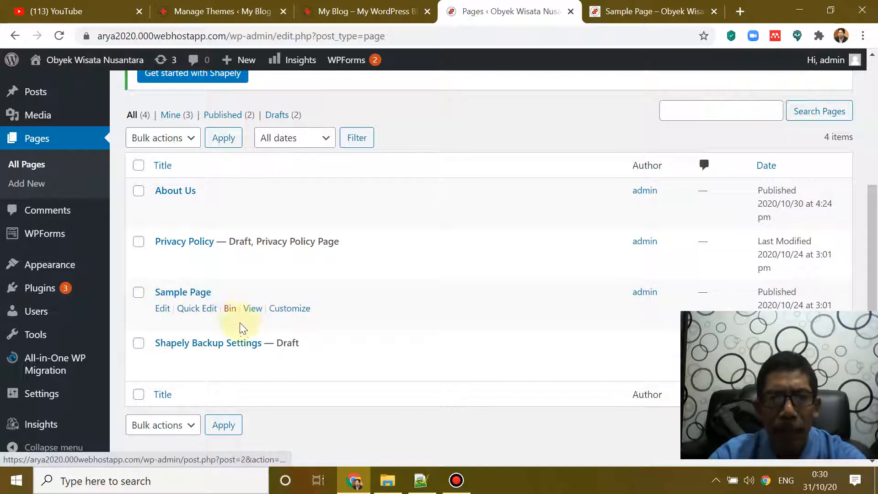
left_click(231, 310)
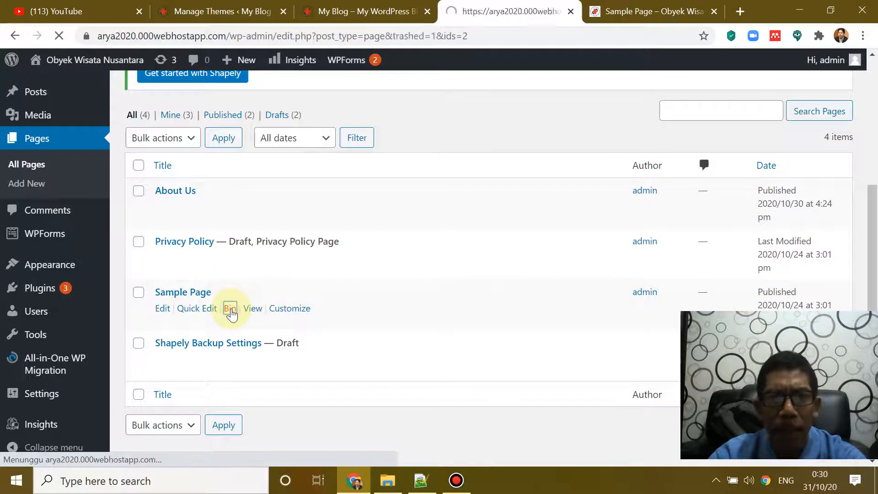
scroll(314, 279, "down", 3)
scroll(316, 281, "down", 1)
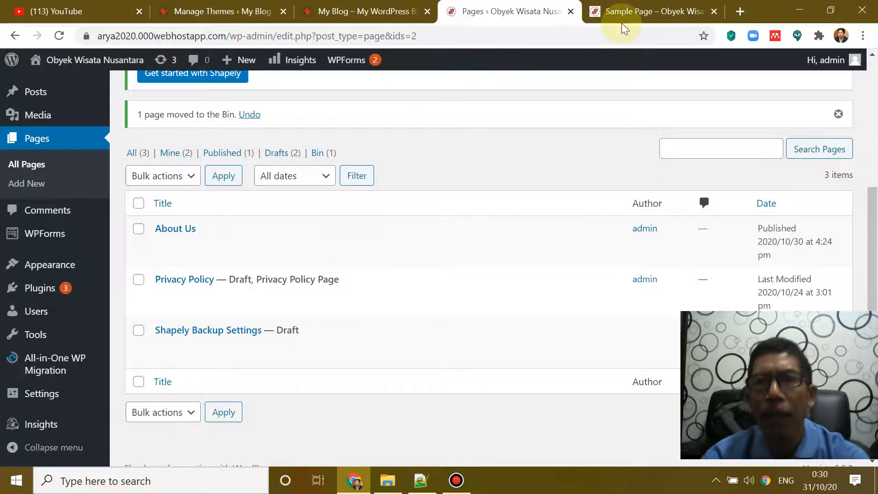
left_click(638, 13)
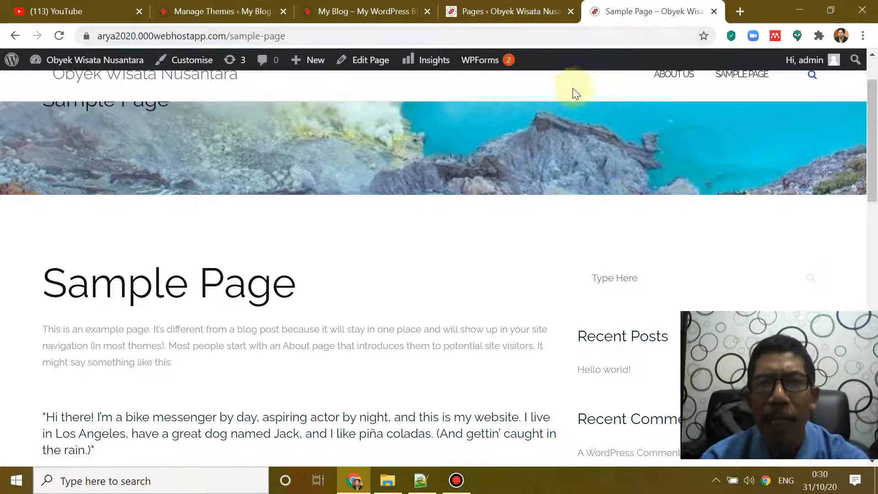
Step: Reload the live Sample Page to confirm its 404, then go back to the Blog home page
left_click(495, 13)
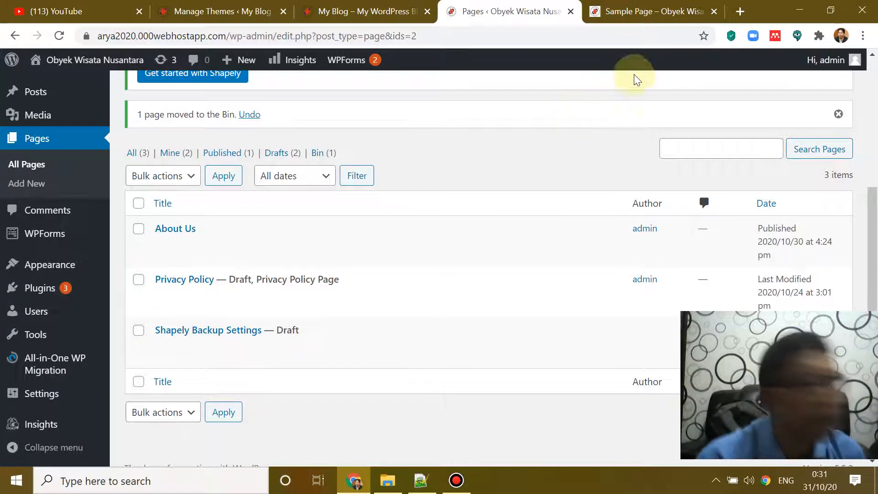
left_click(619, 18)
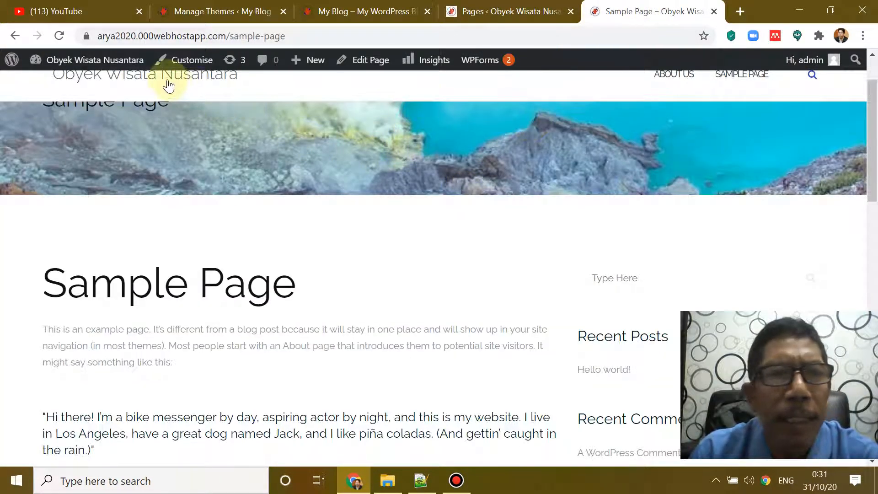
left_click(64, 38)
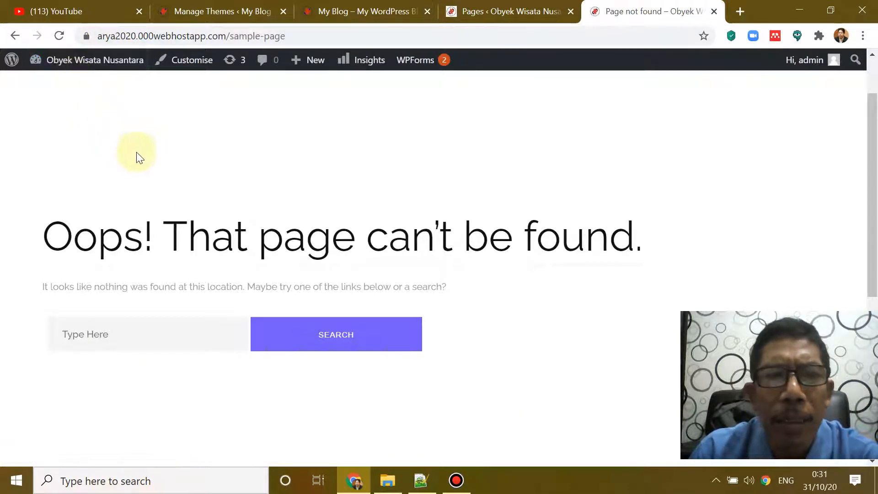
scroll(480, 172, "down", 5)
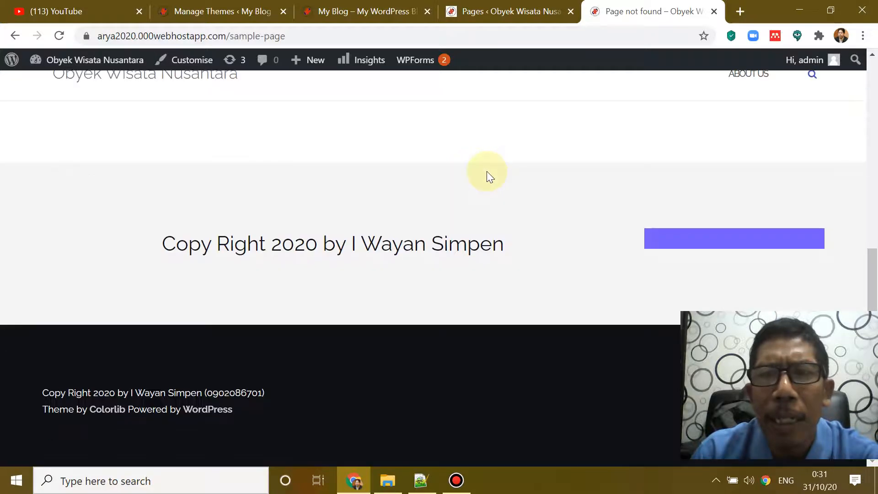
scroll(487, 171, "up", 6)
scroll(488, 175, "up", 1)
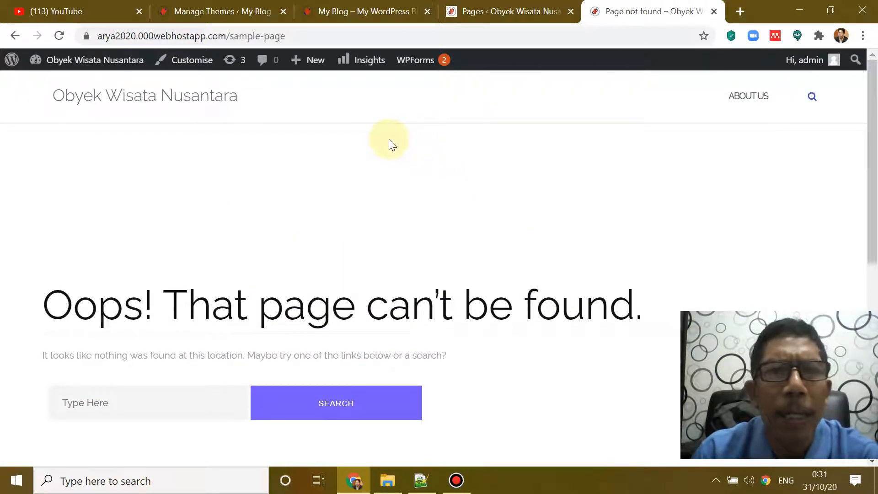
left_click(12, 39)
left_click(10, 38)
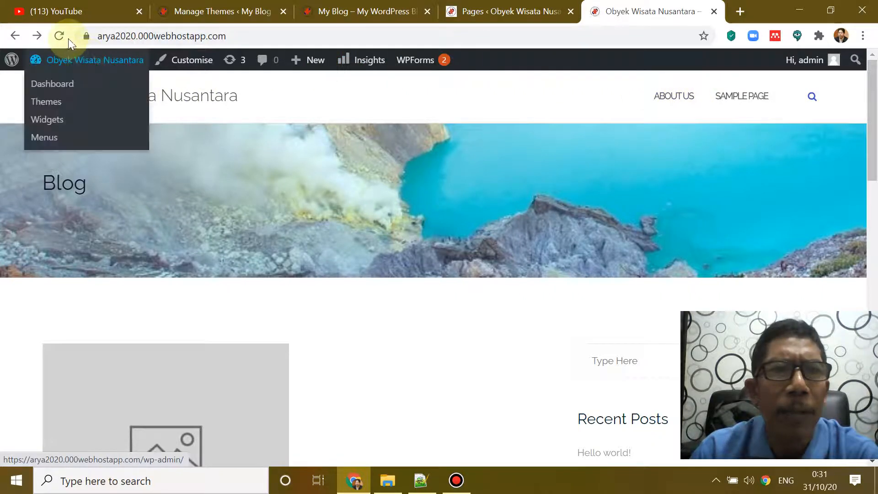
left_click(812, 96)
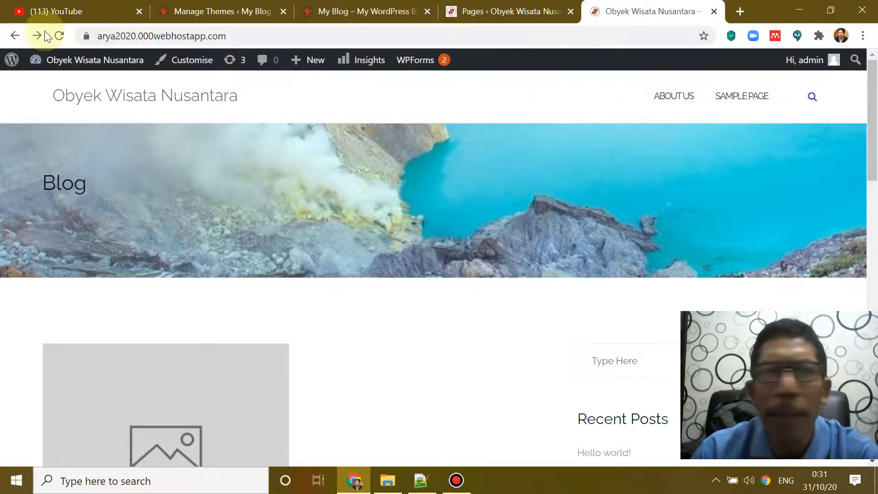
Step: Reload the home page, test the ABOUT US header link, then return to the admin Pages list
left_click(58, 39)
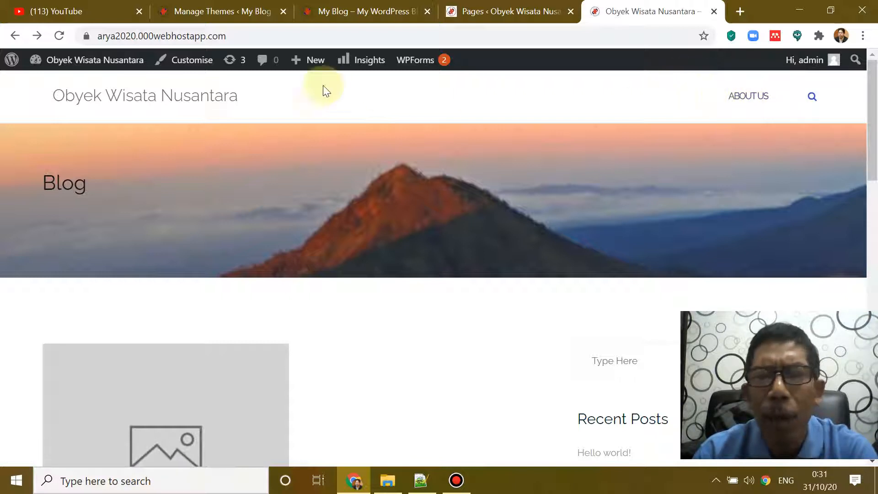
left_click(114, 97)
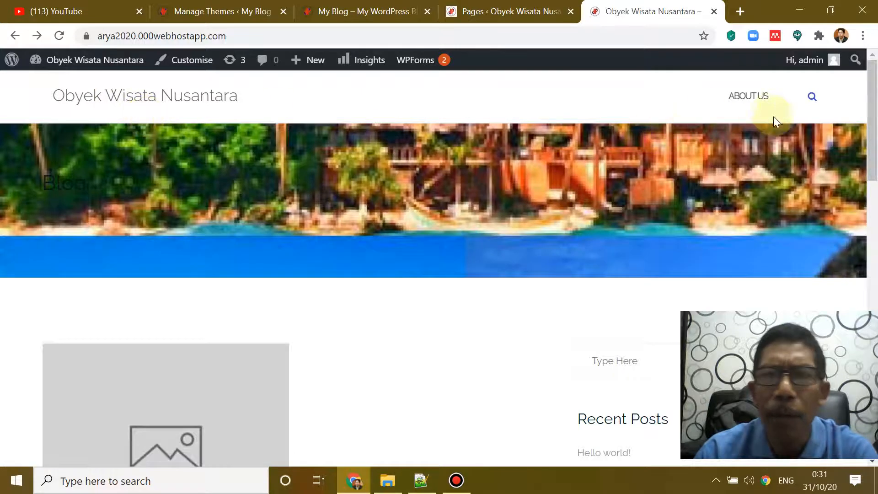
left_click(750, 97)
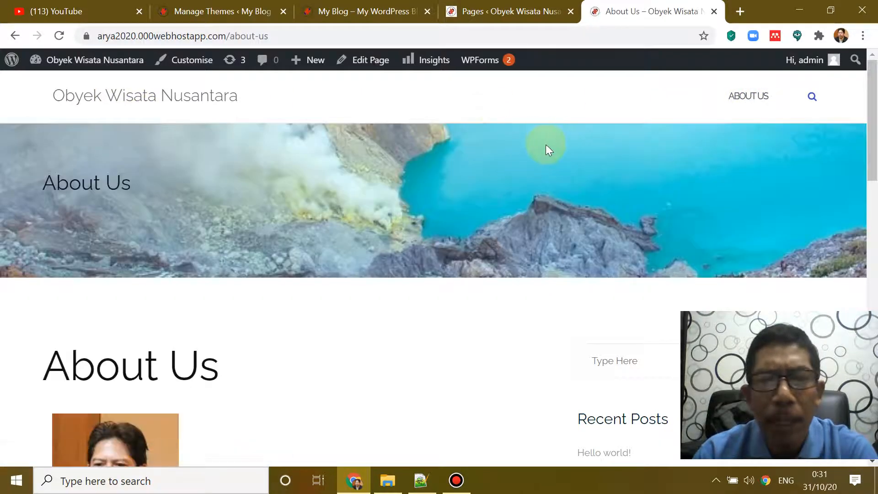
left_click(145, 96)
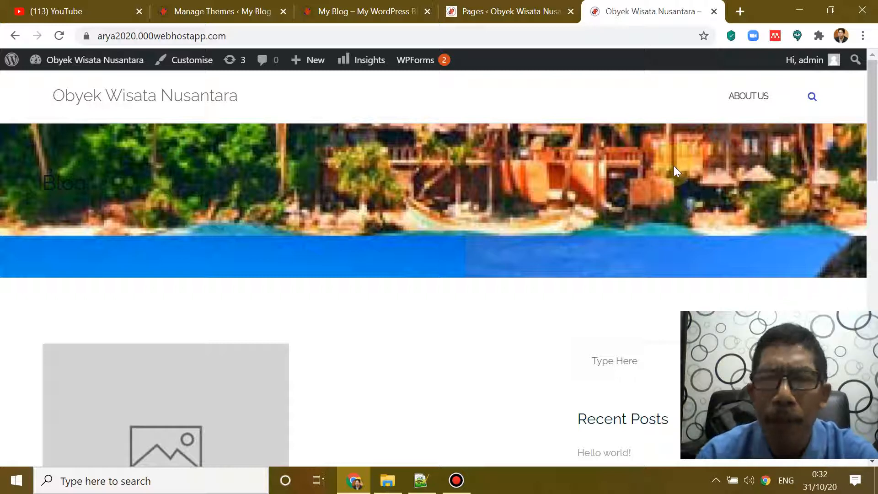
left_click(501, 12)
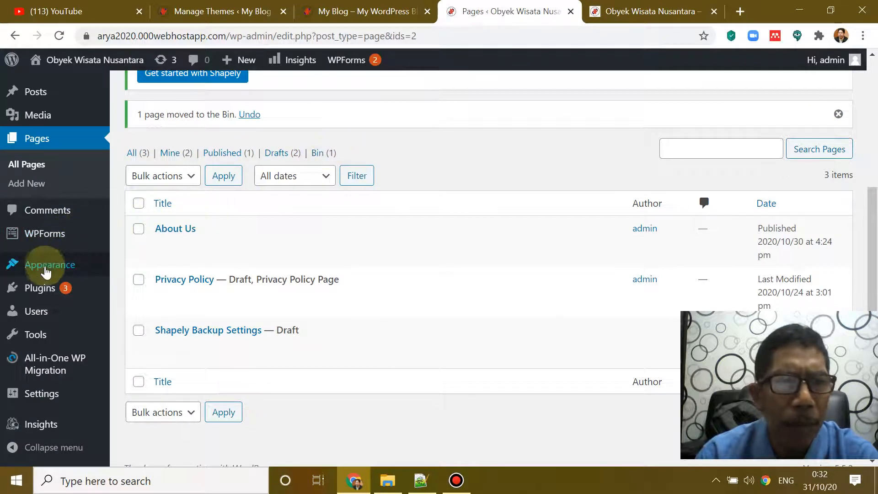
Step: Remove the invalid Sample Page item from the menu, leaving only About Us, and view the live site
mouse_move(45, 272)
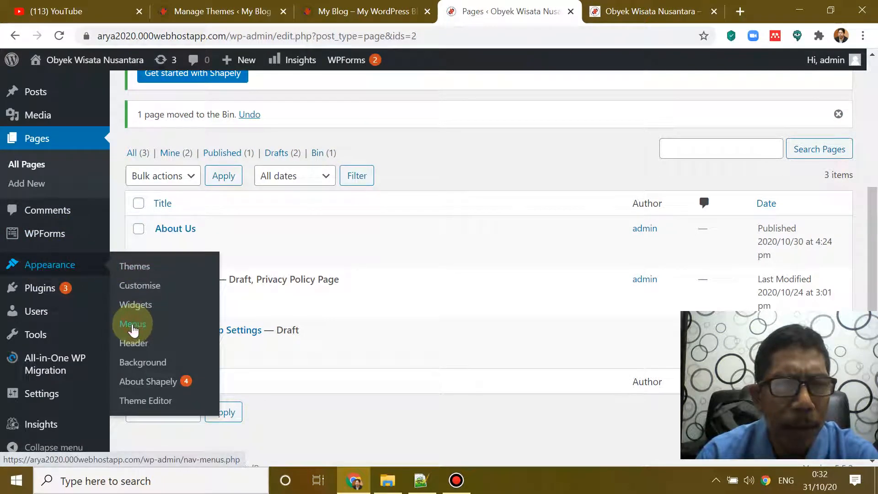
left_click(133, 325)
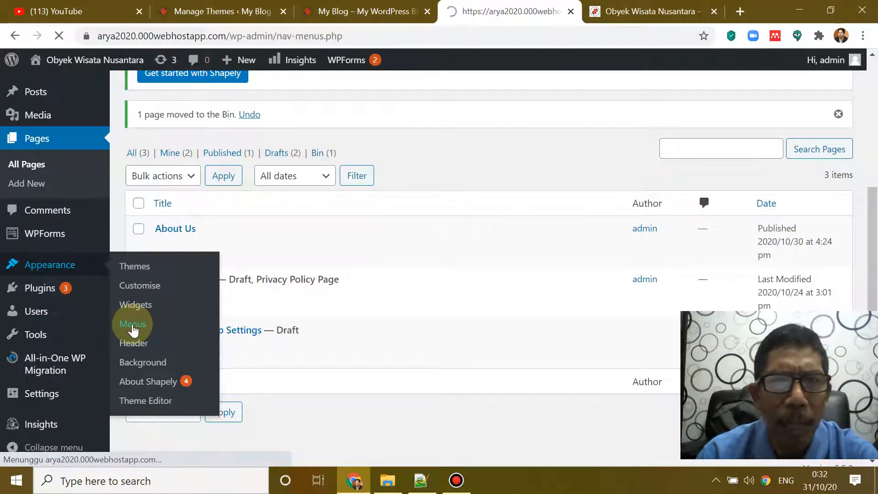
scroll(202, 274, "down", 3)
scroll(207, 272, "down", 5)
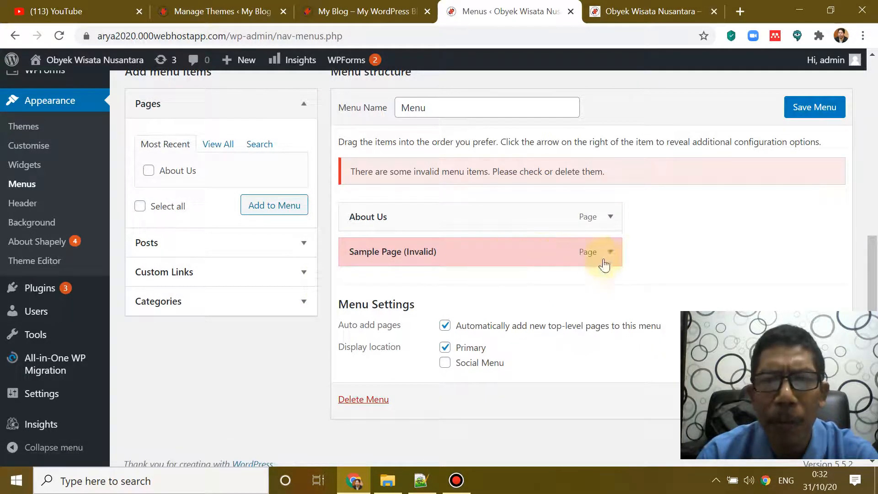
scroll(611, 257, "up", 1)
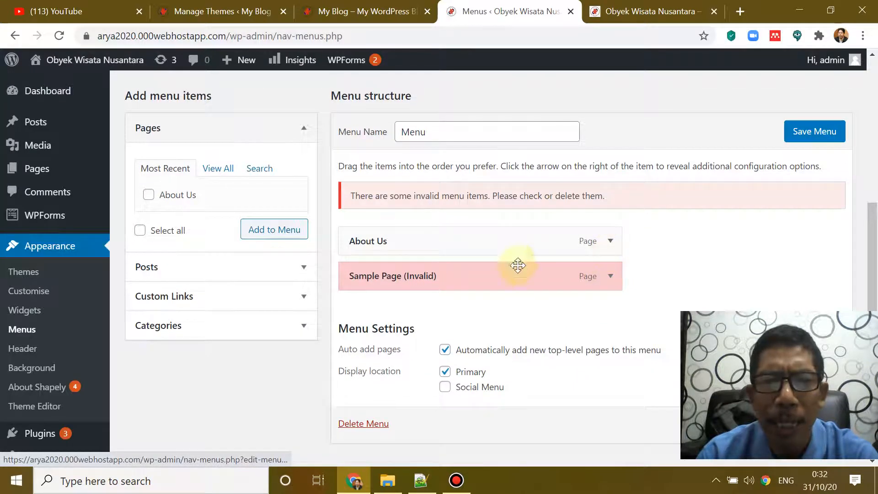
left_click_drag(472, 282, 422, 366)
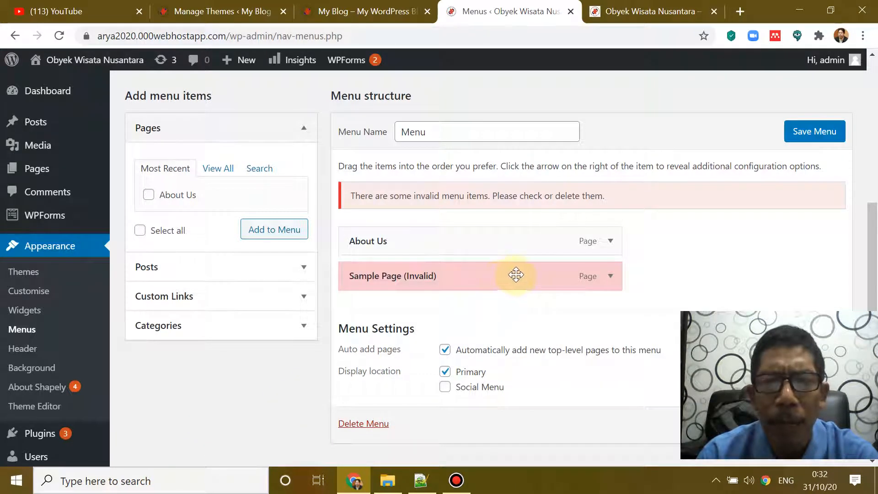
scroll(516, 275, "down", 2)
left_click(609, 210)
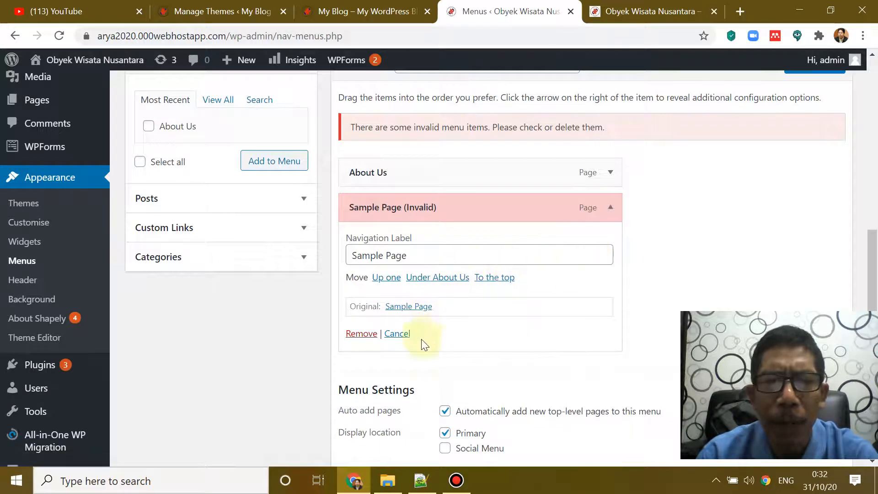
left_click(362, 333)
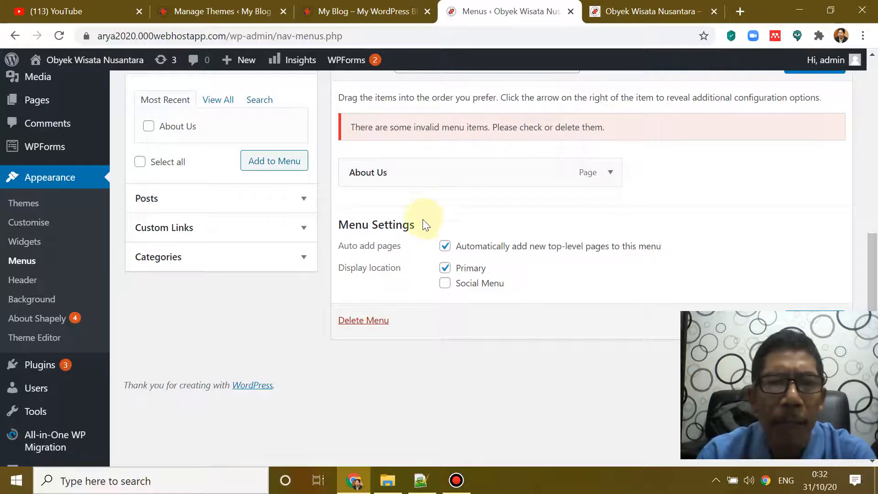
left_click(633, 14)
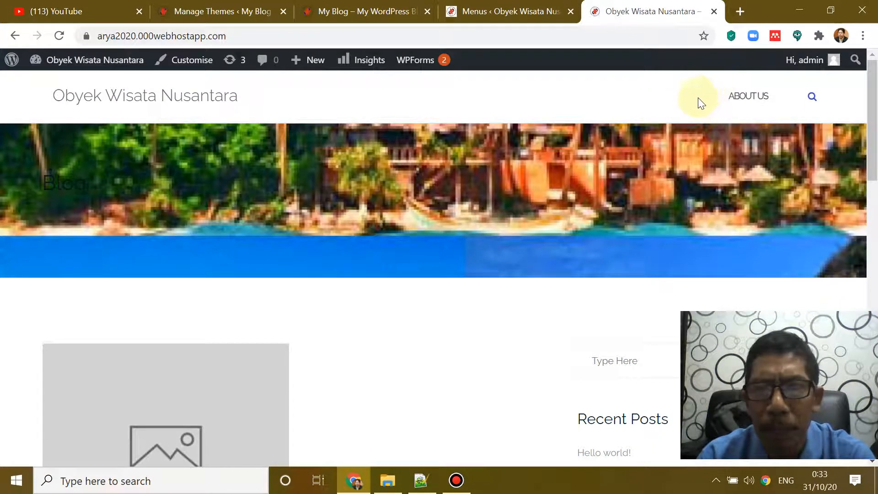
Step: Create a Home custom link, pasting the site's front page address as its URL
left_click(500, 11)
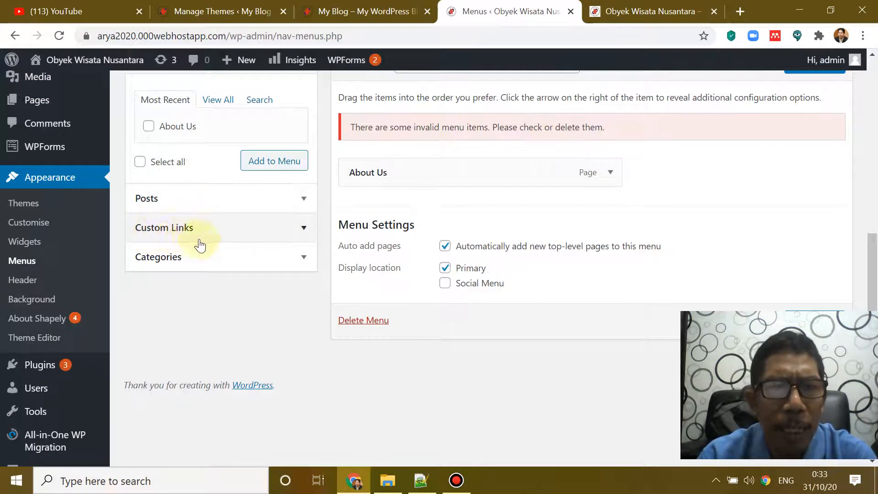
left_click(302, 228)
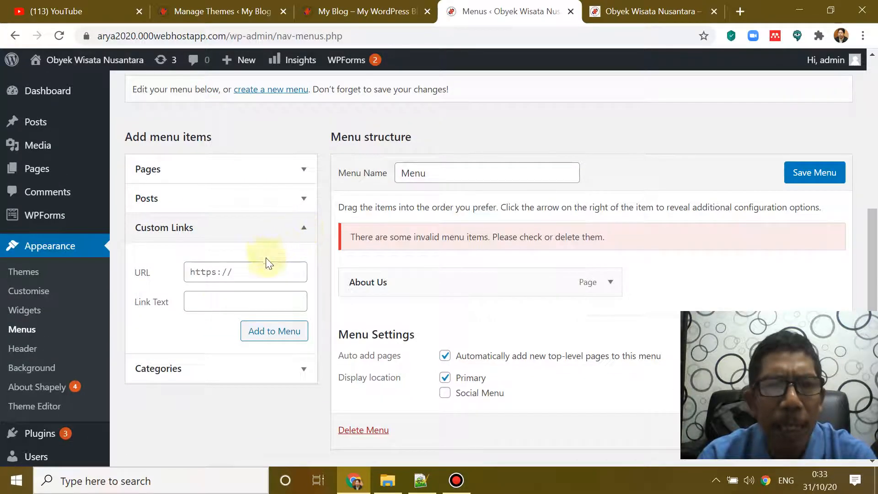
left_click(213, 300)
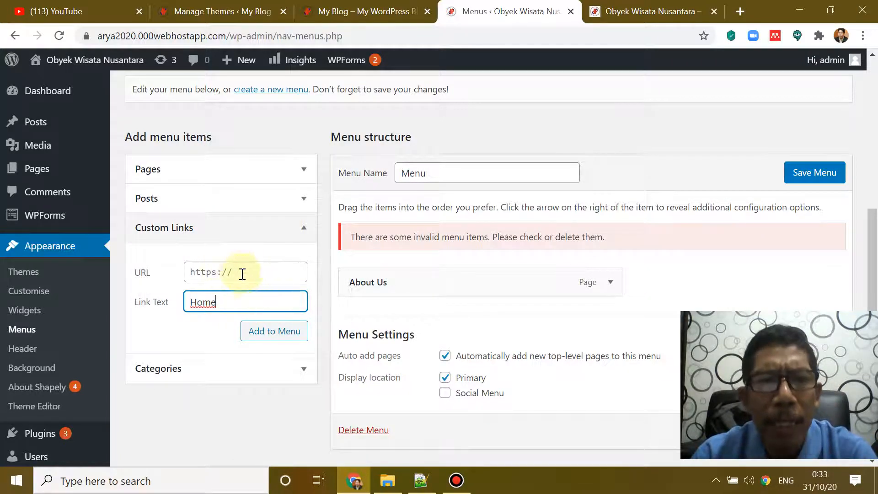
left_click_drag(226, 36, 85, 36)
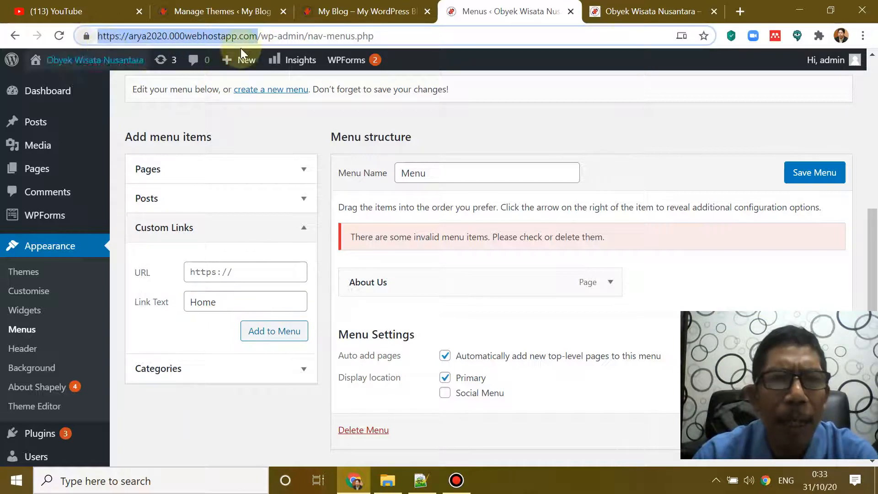
left_click(648, 21)
left_click_drag(249, 35, 88, 20)
mouse_move(76, 62)
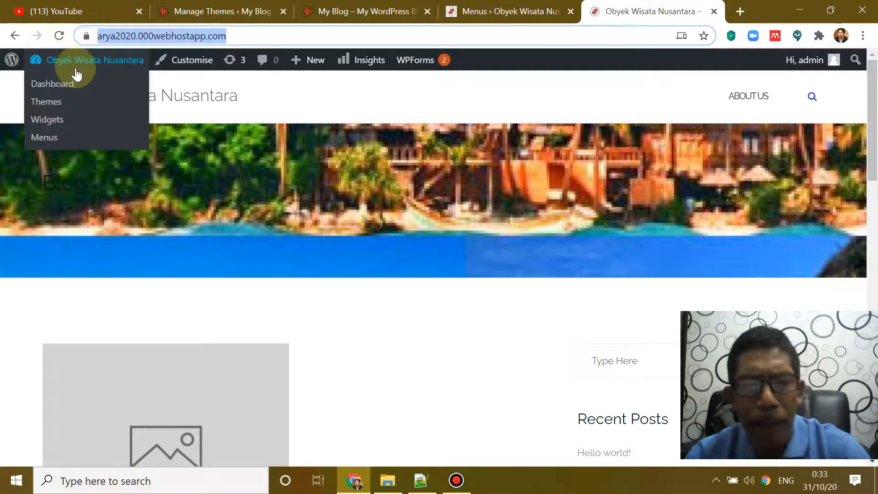
left_click(506, 14)
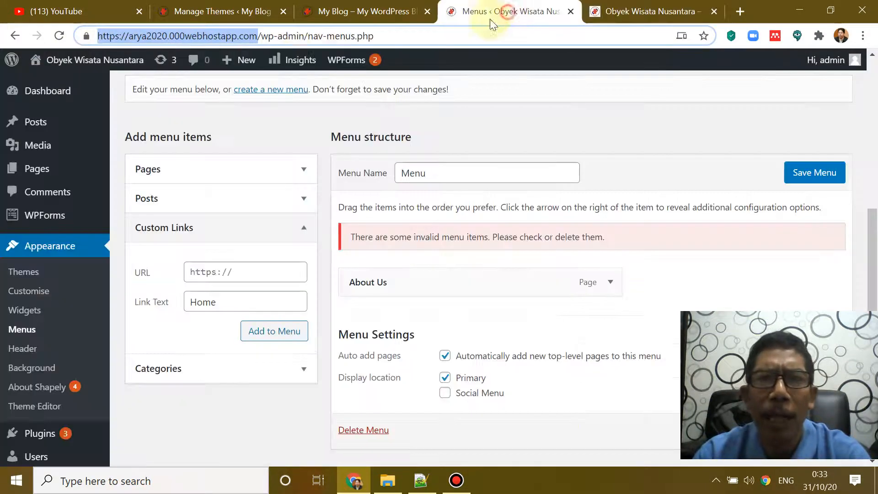
left_click(649, 12)
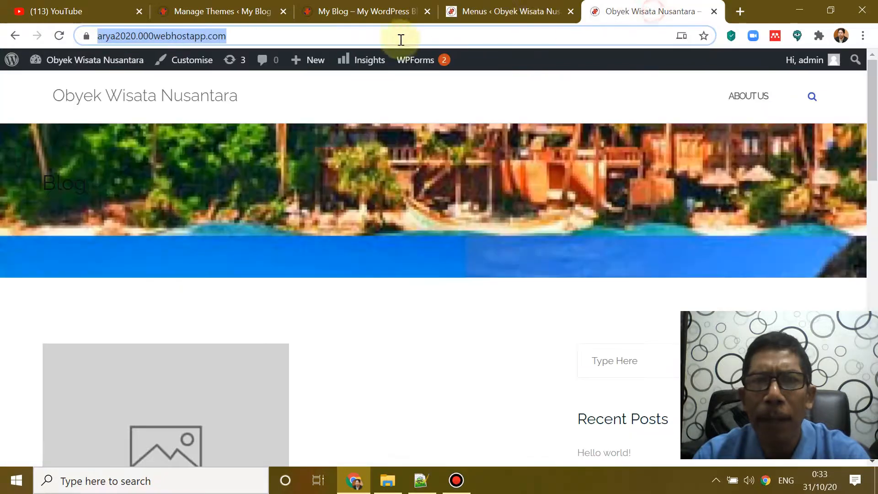
mouse_move(305, 64)
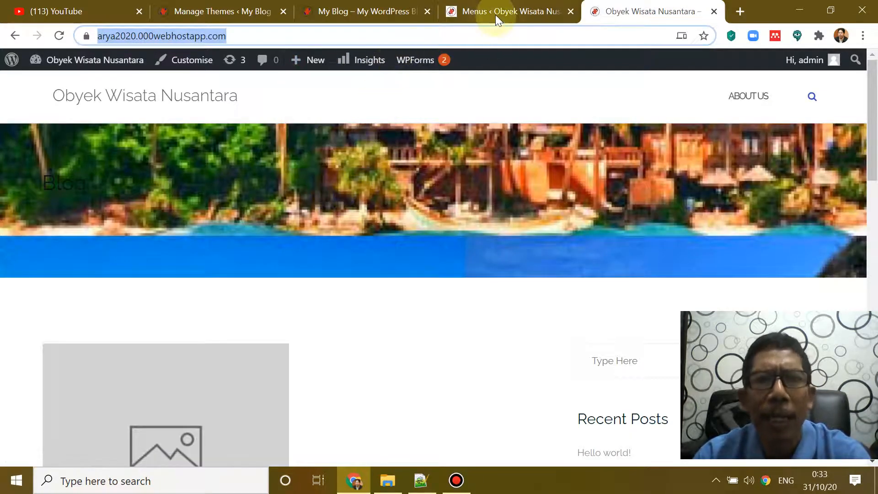
left_click(496, 13)
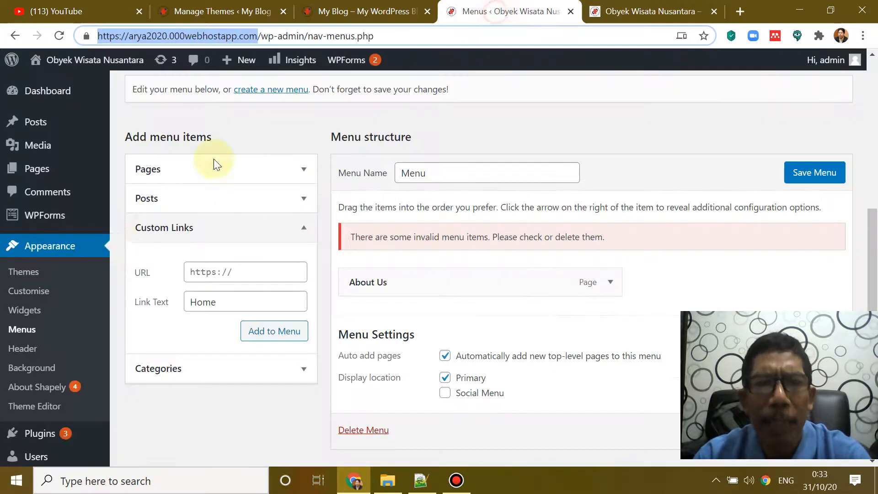
left_click(189, 271)
key("ctrl+v")
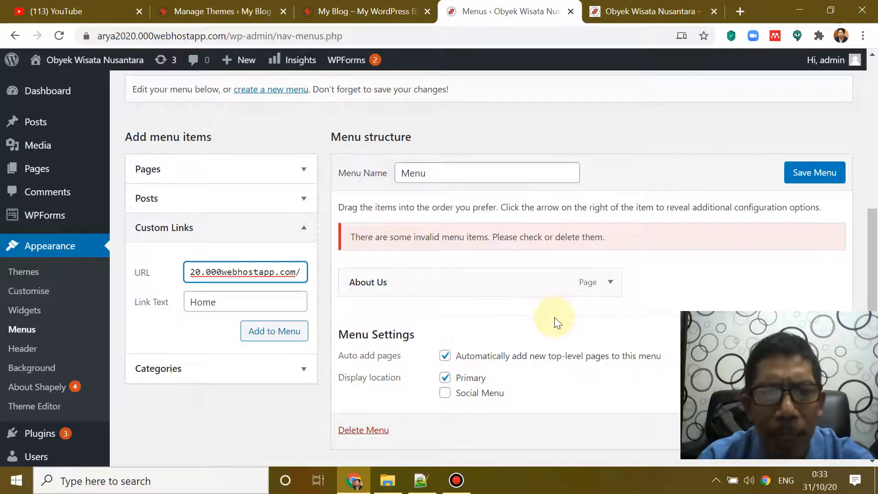
Step: Add the Home link to the menu, move it above About Us, and save the menu
left_click(273, 335)
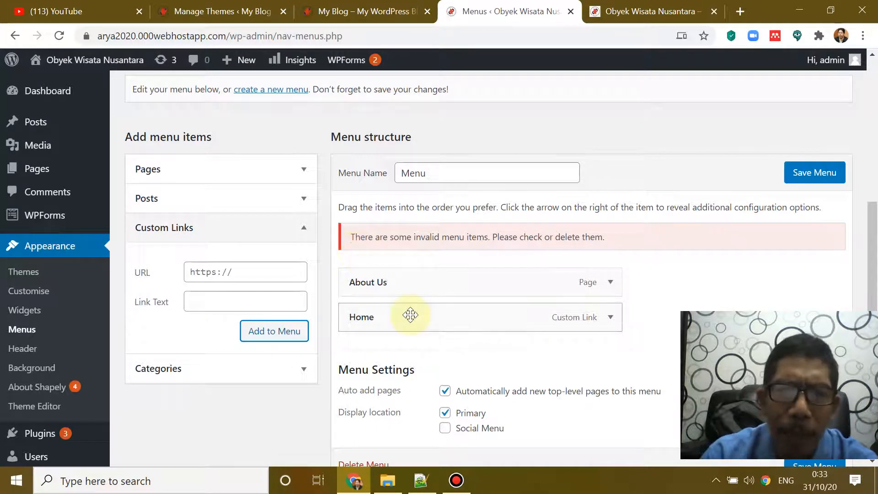
left_click_drag(396, 320, 396, 282)
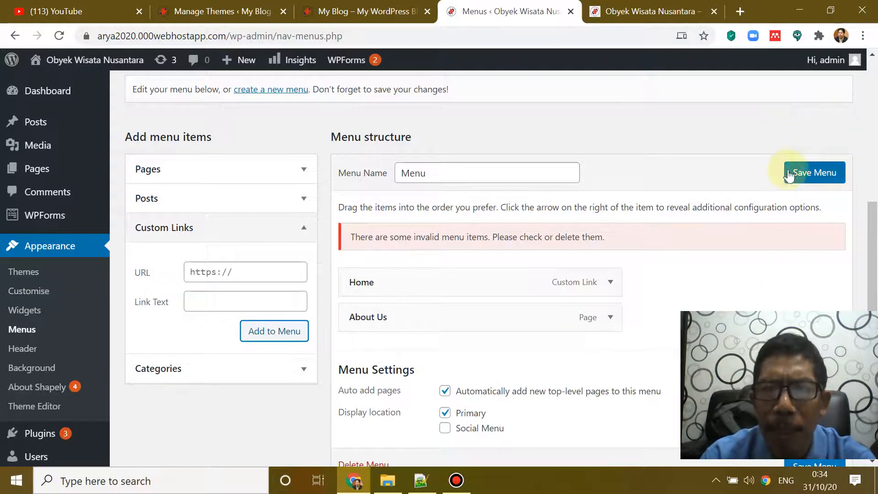
left_click(806, 174)
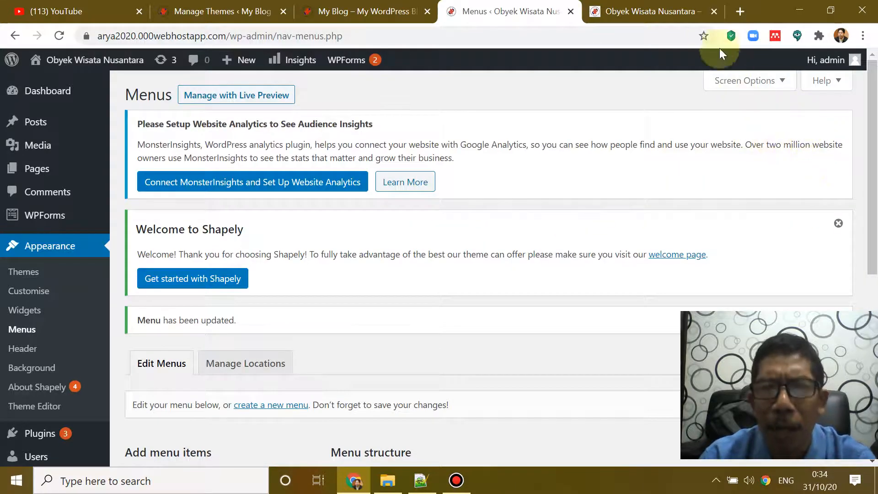
left_click(649, 8)
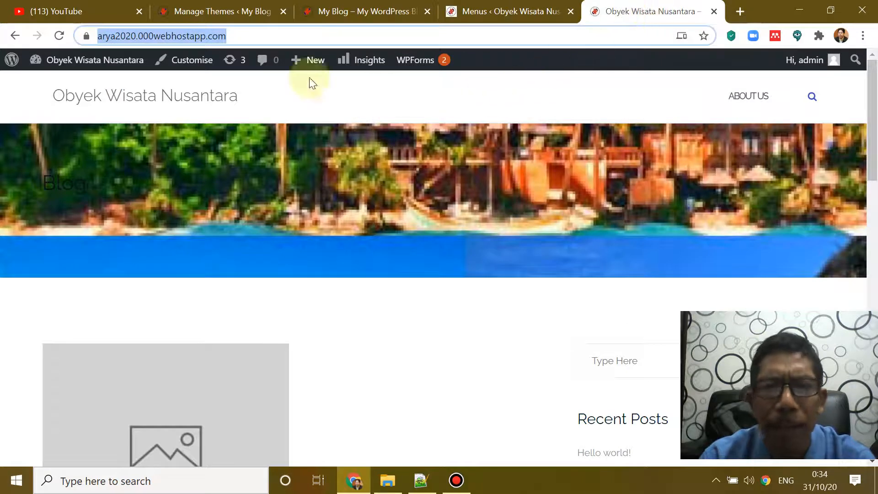
Step: Reload the live site, then open ABOUT US and return via HOME to confirm both links work
left_click(57, 40)
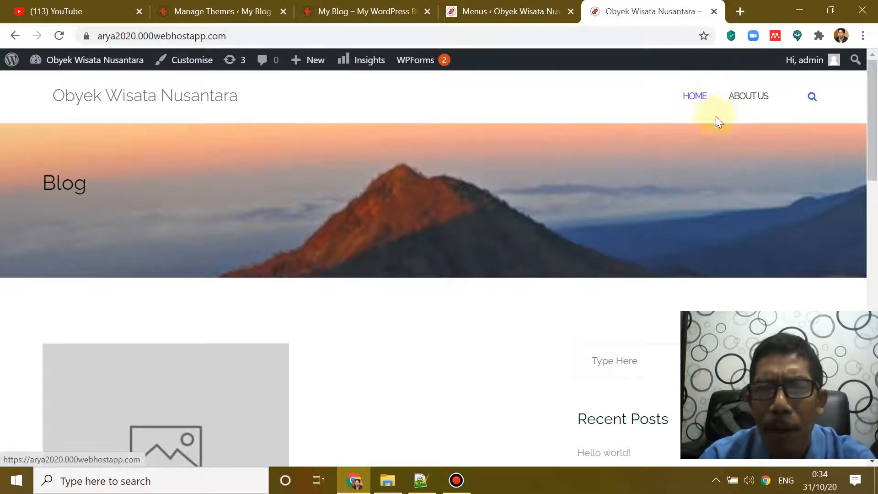
left_click(747, 98)
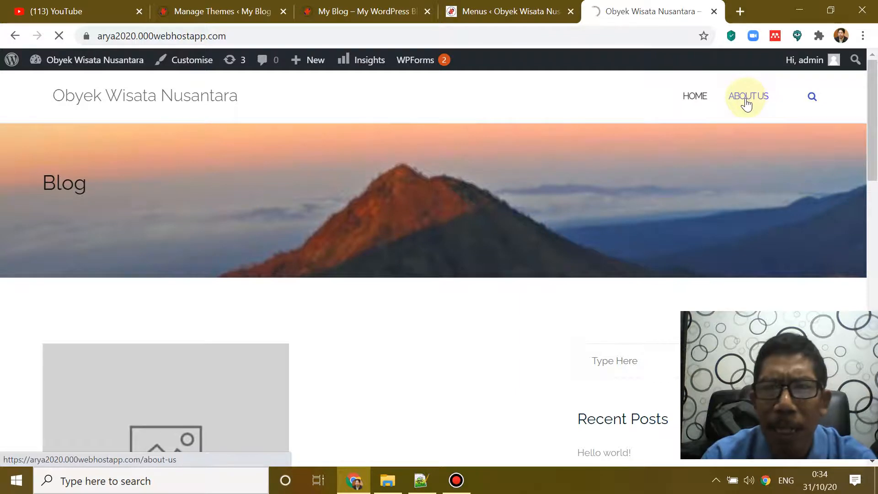
scroll(264, 307, "down", 3)
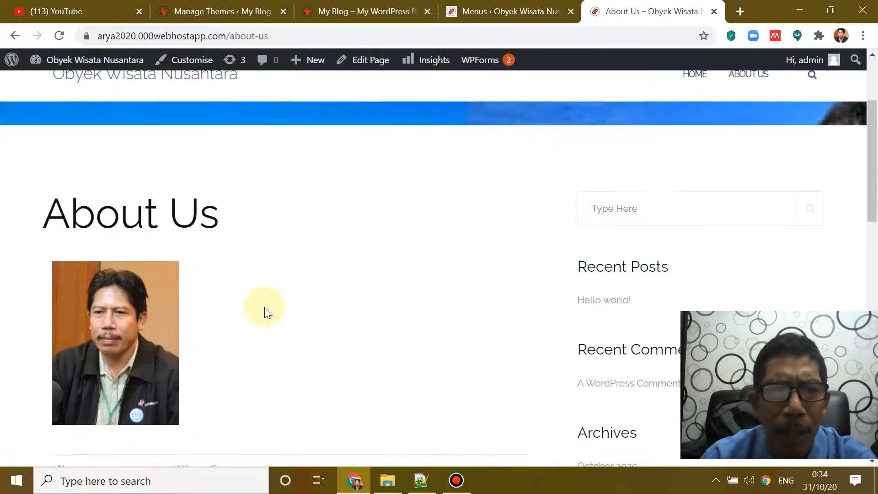
scroll(264, 306, "up", 3)
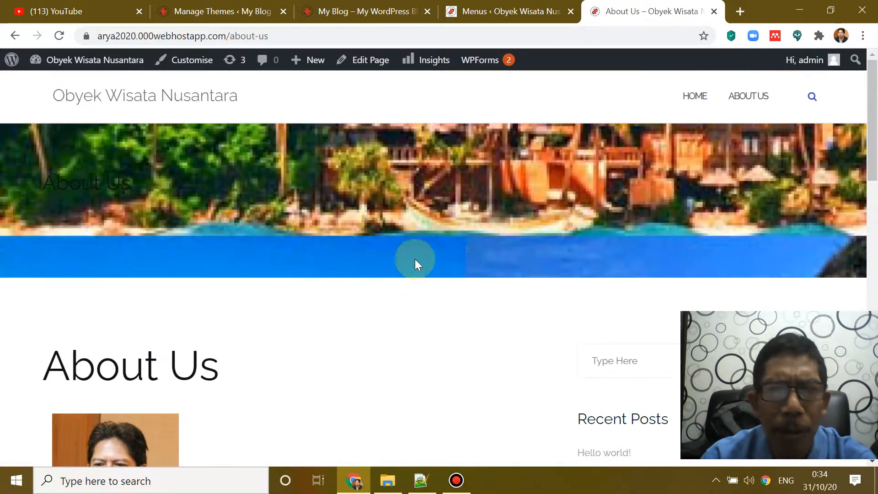
left_click(703, 107)
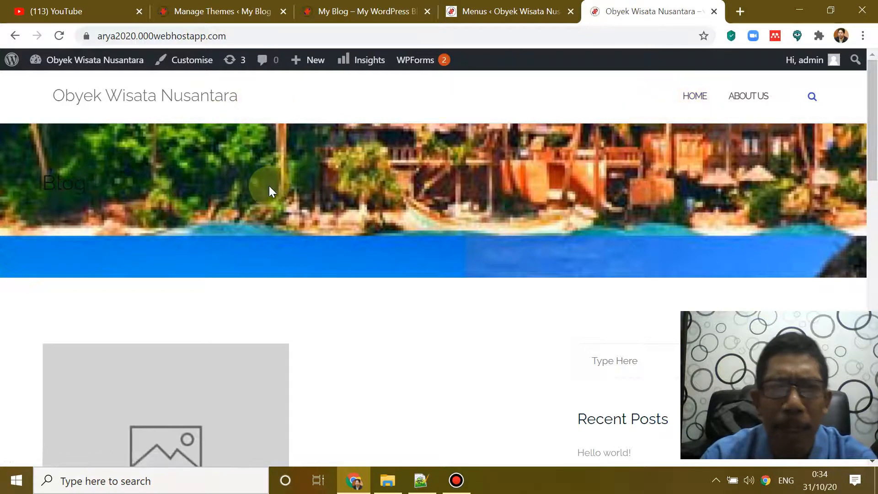
scroll(290, 206, "down", 8)
scroll(322, 224, "up", 8)
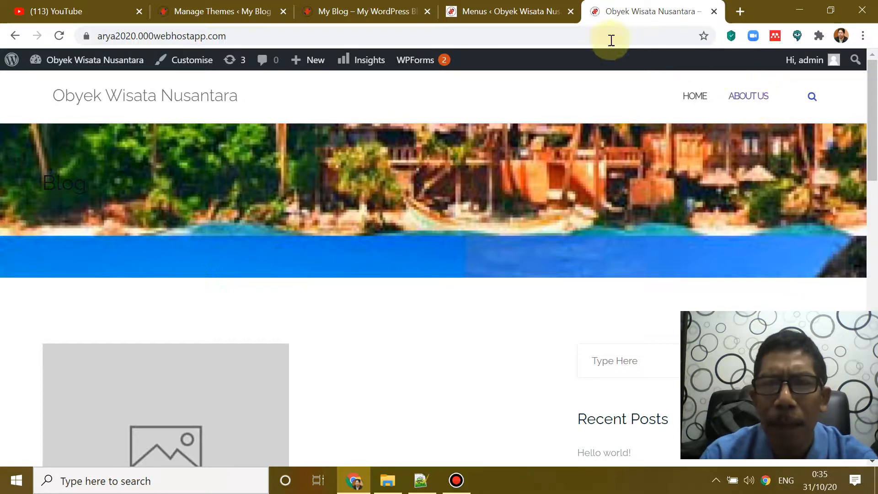
Step: Switch back to the 'Menus ‹ Obyek Wisata Nusantara' admin tab
left_click(505, 12)
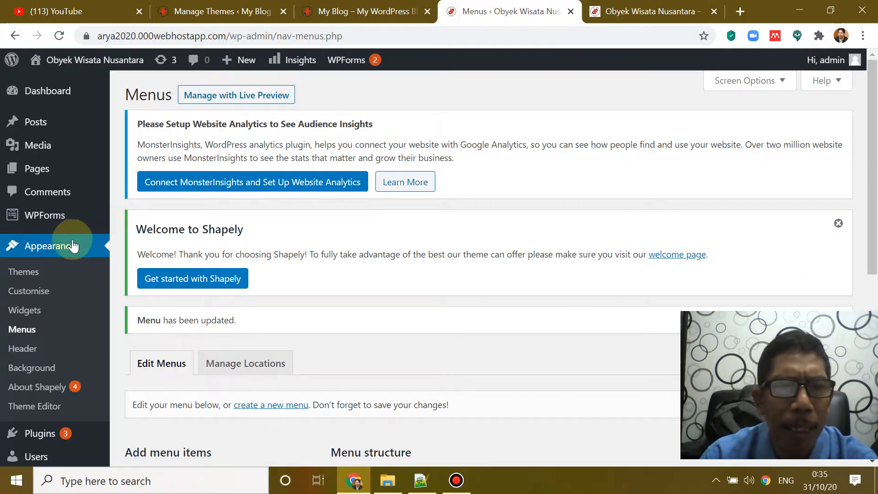
mouse_move(40, 175)
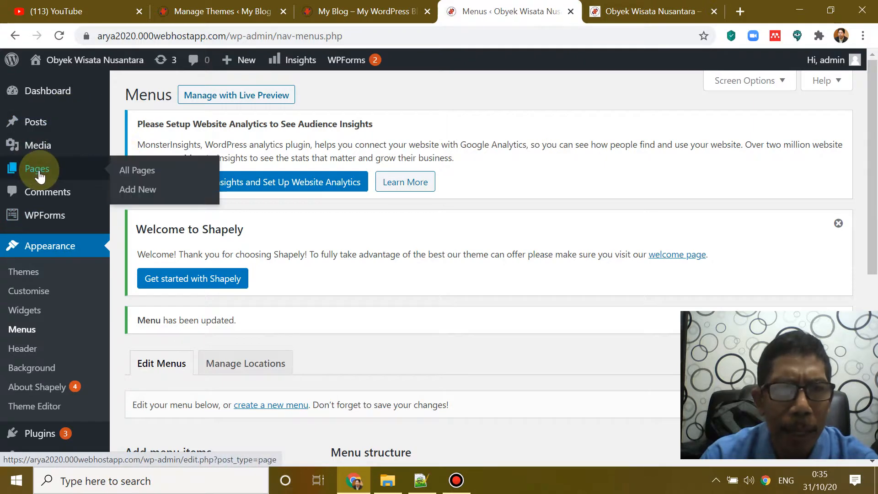